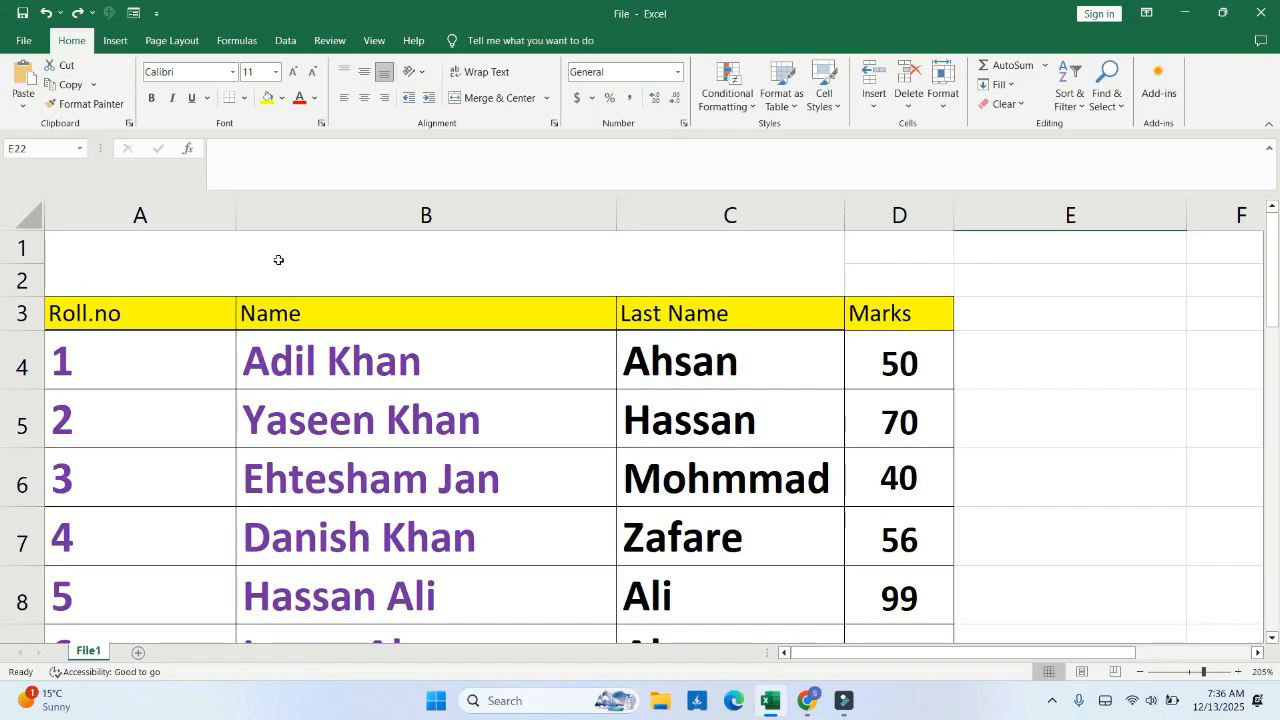
drag(269, 312, 298, 478)
drag(298, 388, 296, 375)
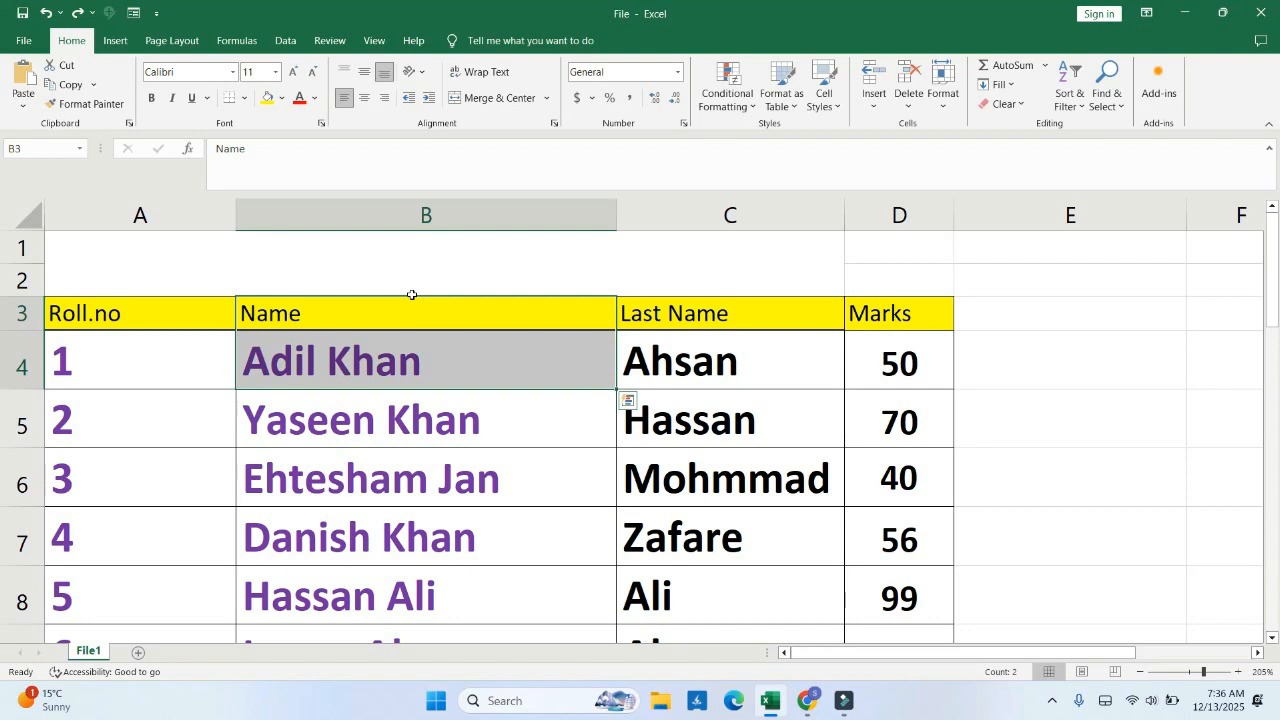
key(Down)
key(Down)
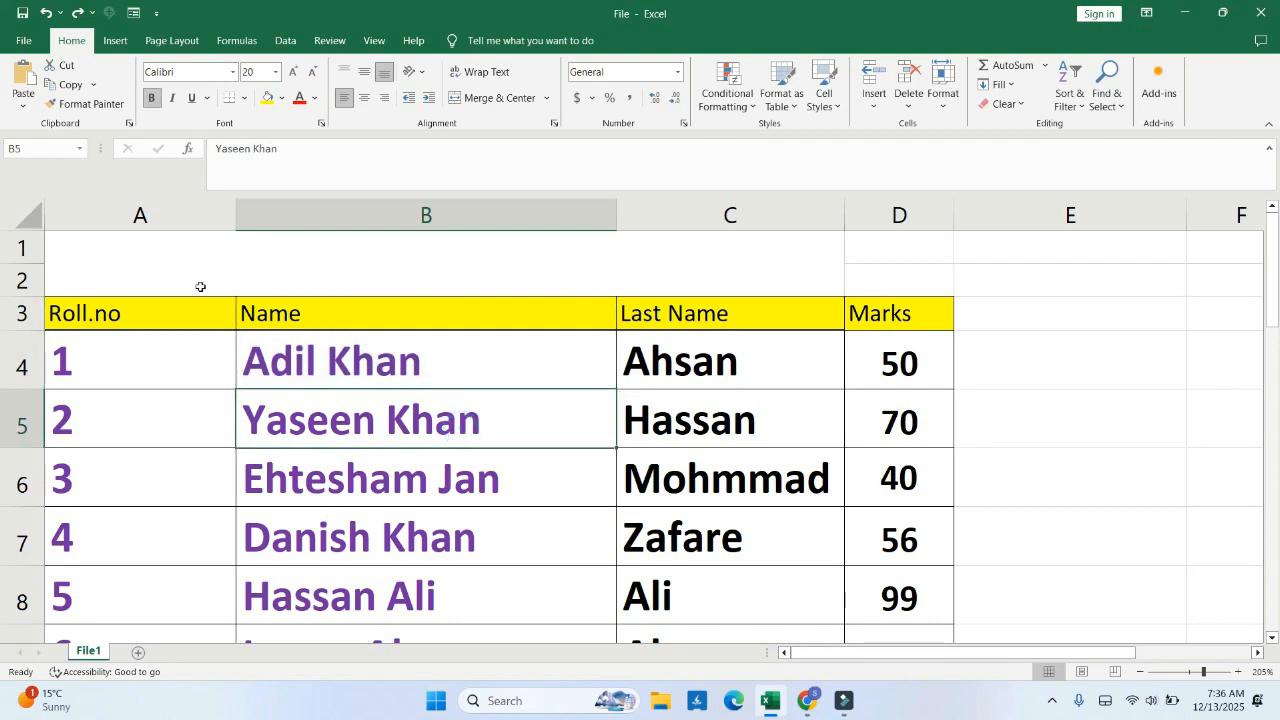
drag(80, 256, 707, 241)
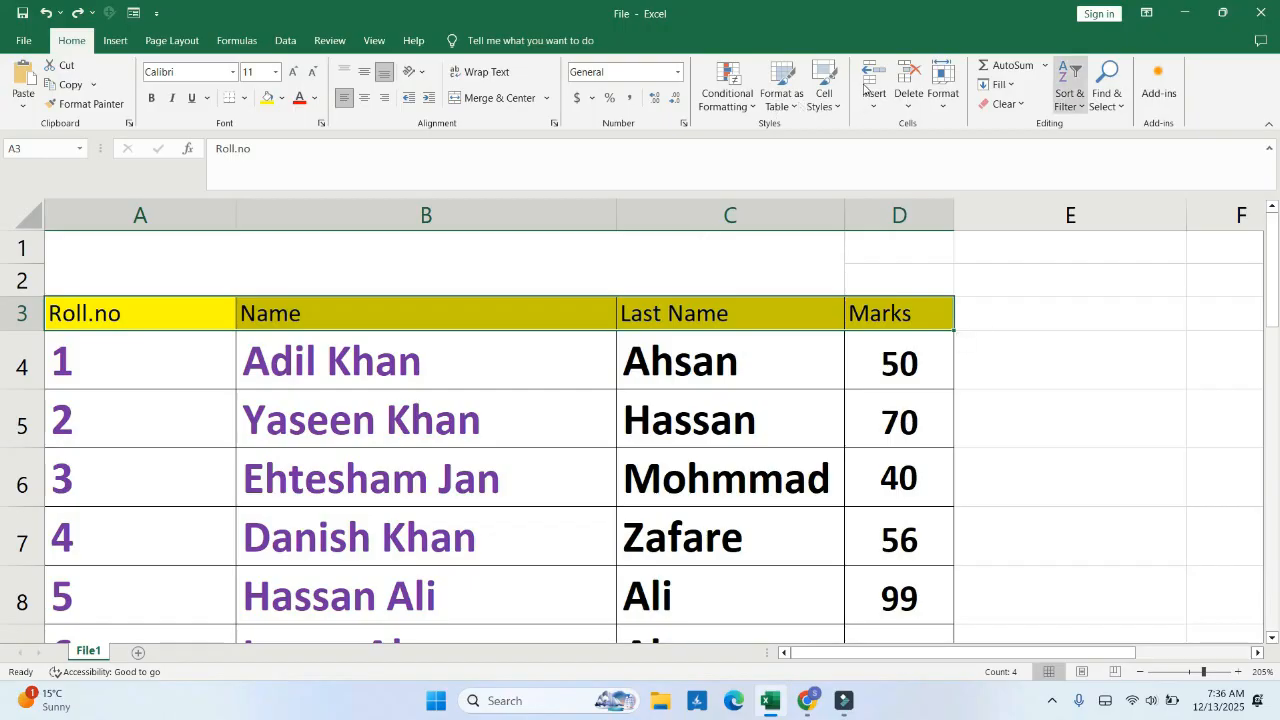
click(1069, 85)
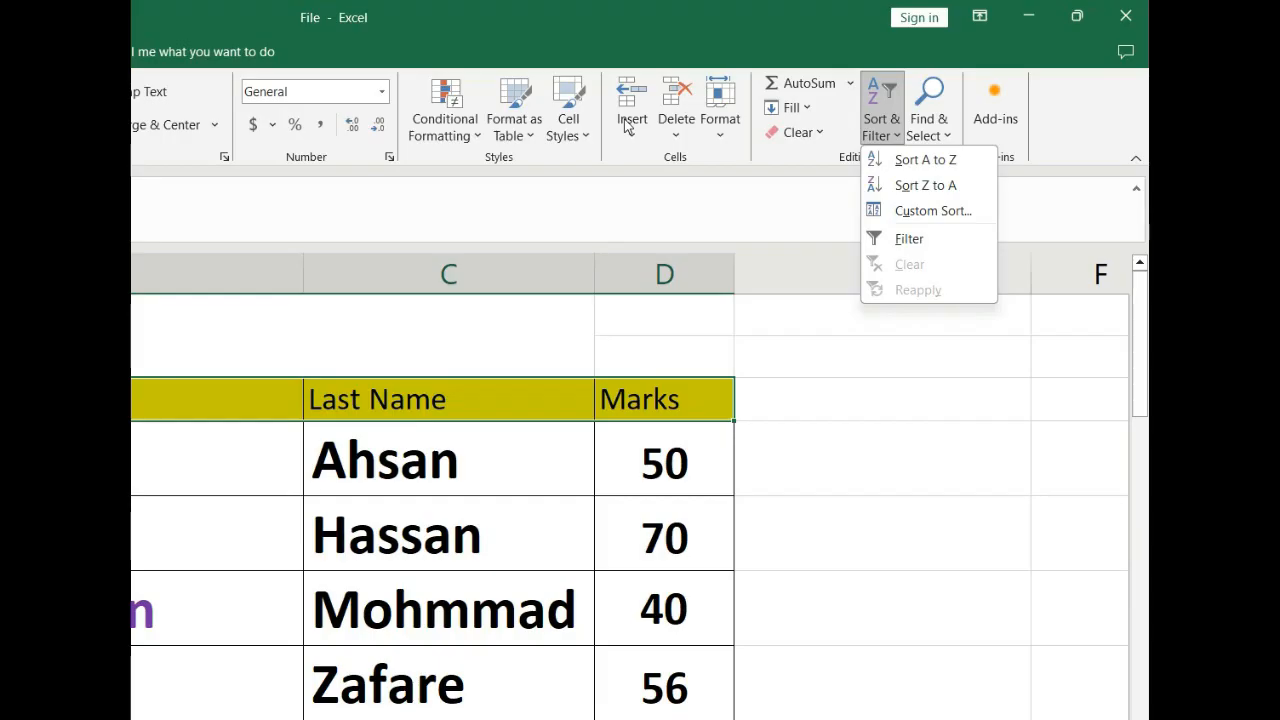
key(Down)
key(Down)
key(Return)
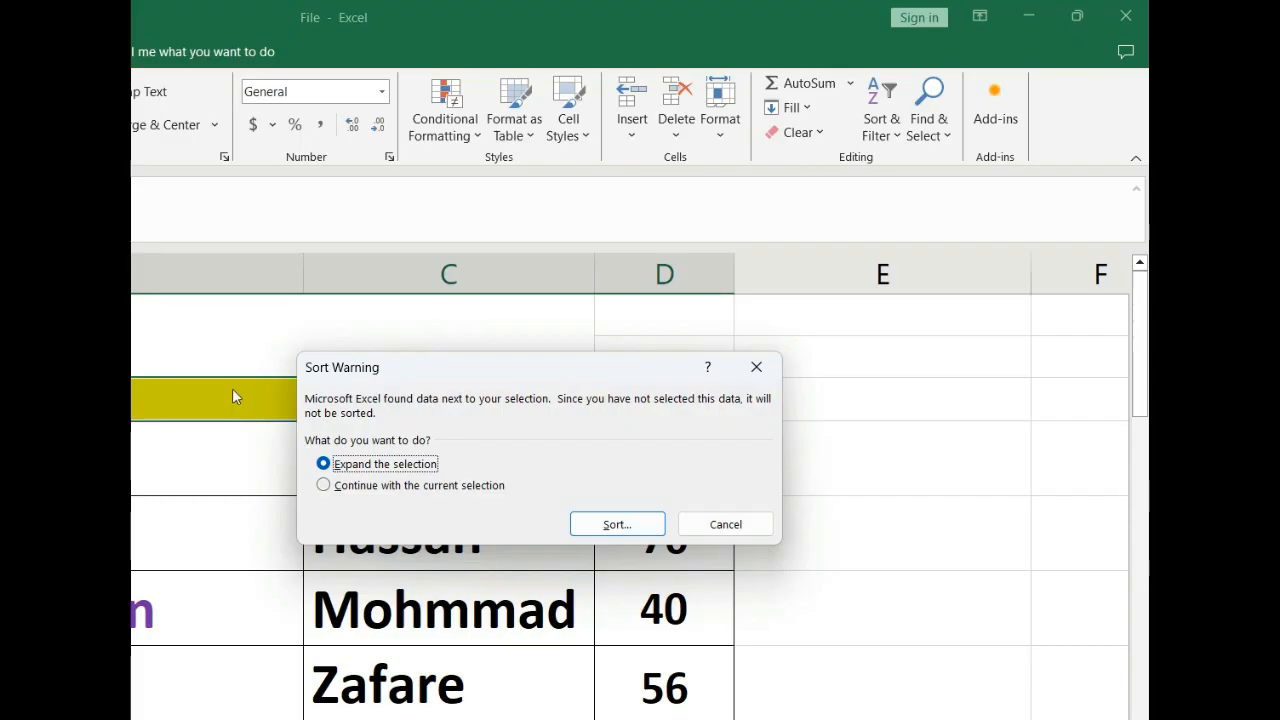
click(405, 486)
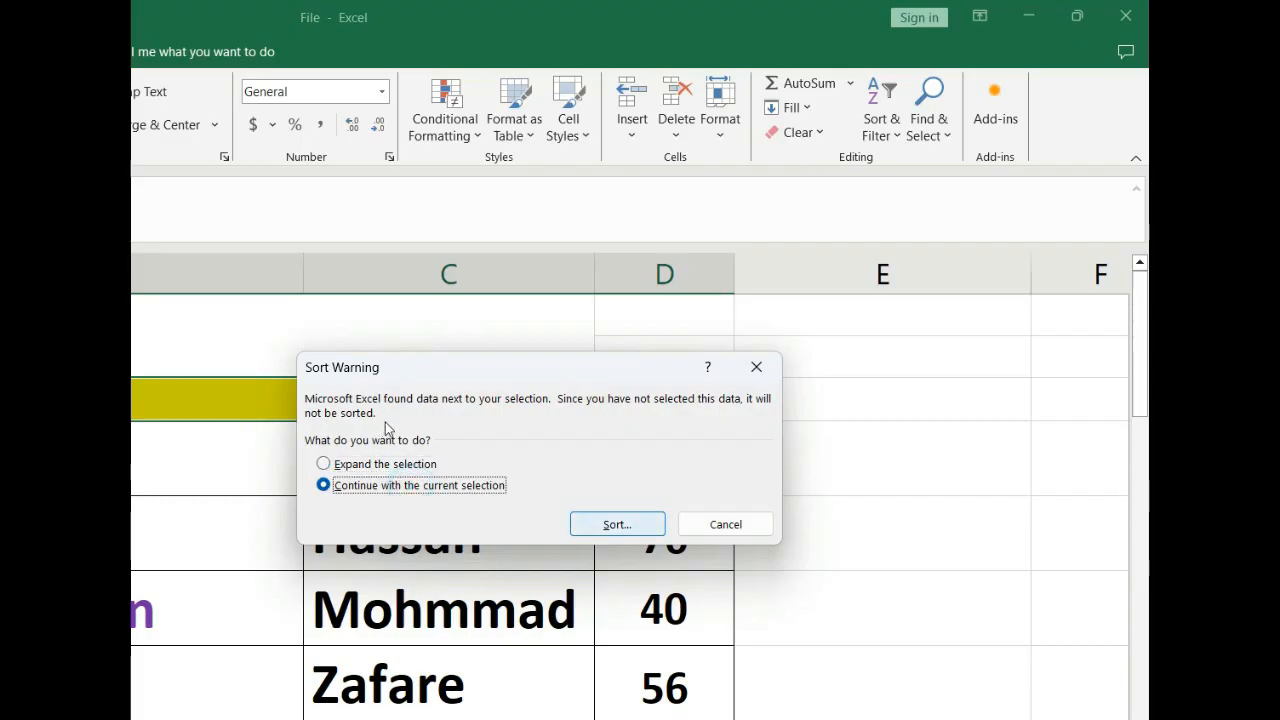
key(Tab)
key(Return)
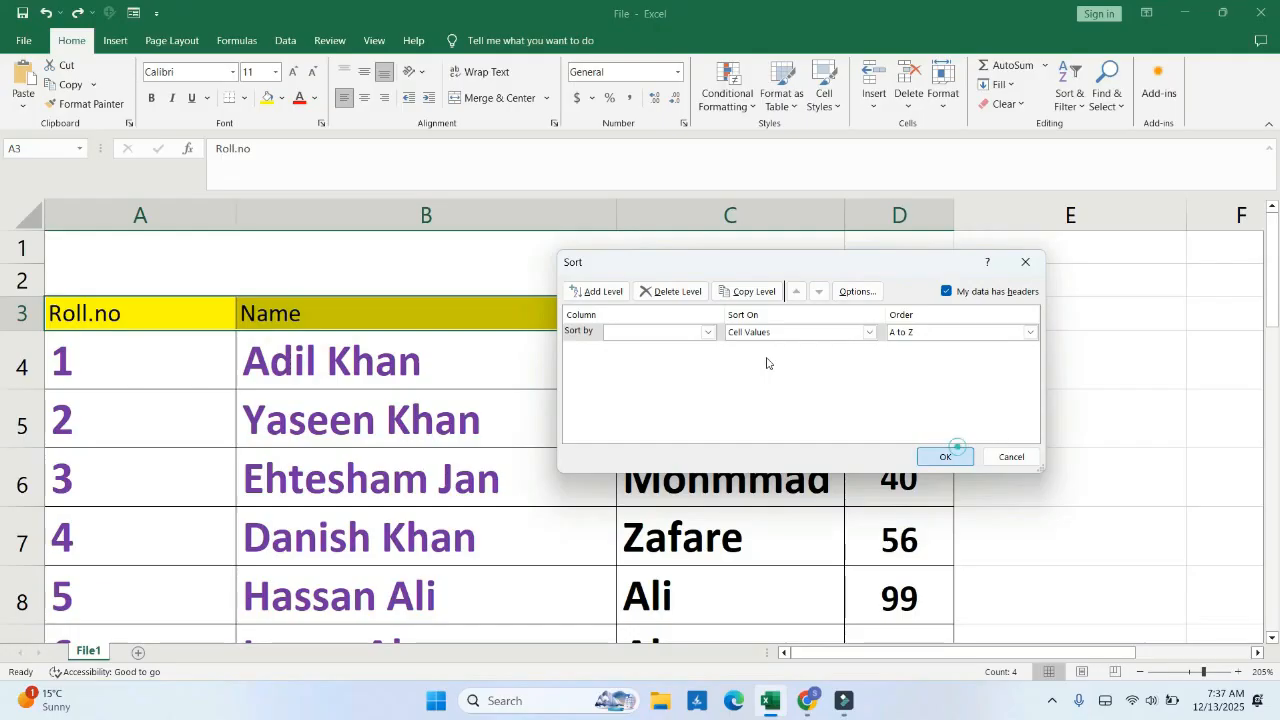
click(723, 582)
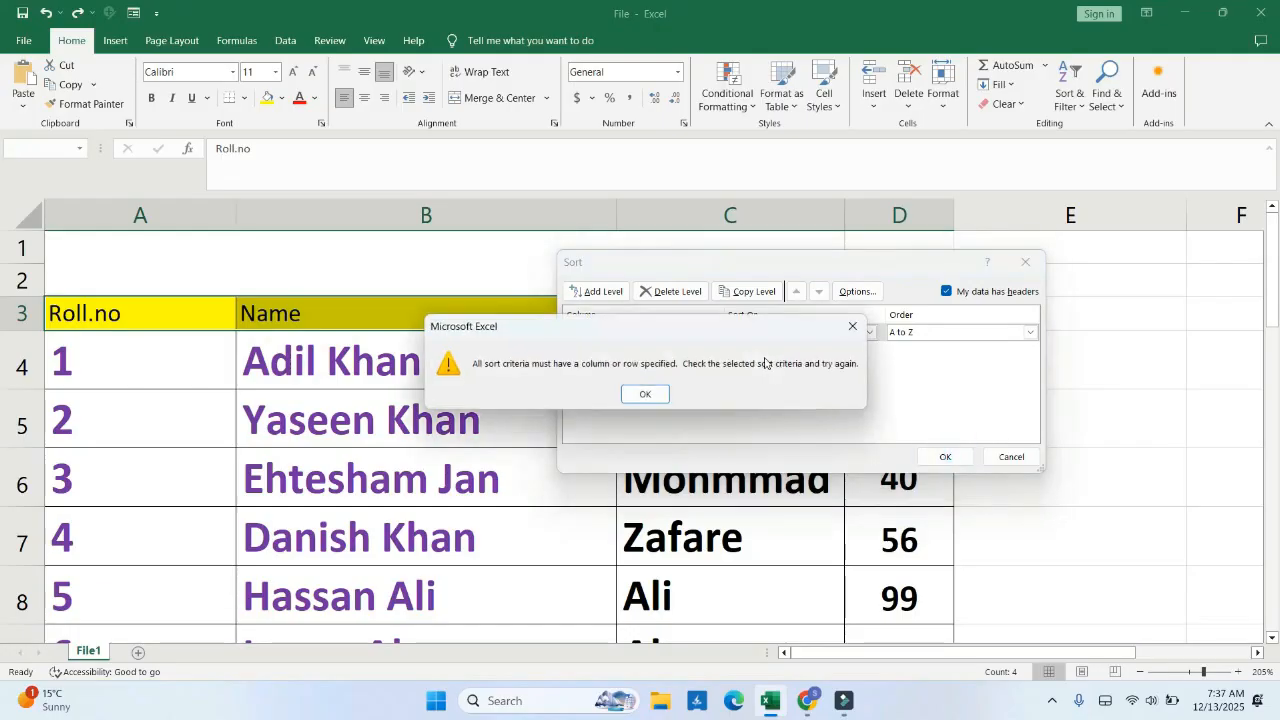
click(853, 326)
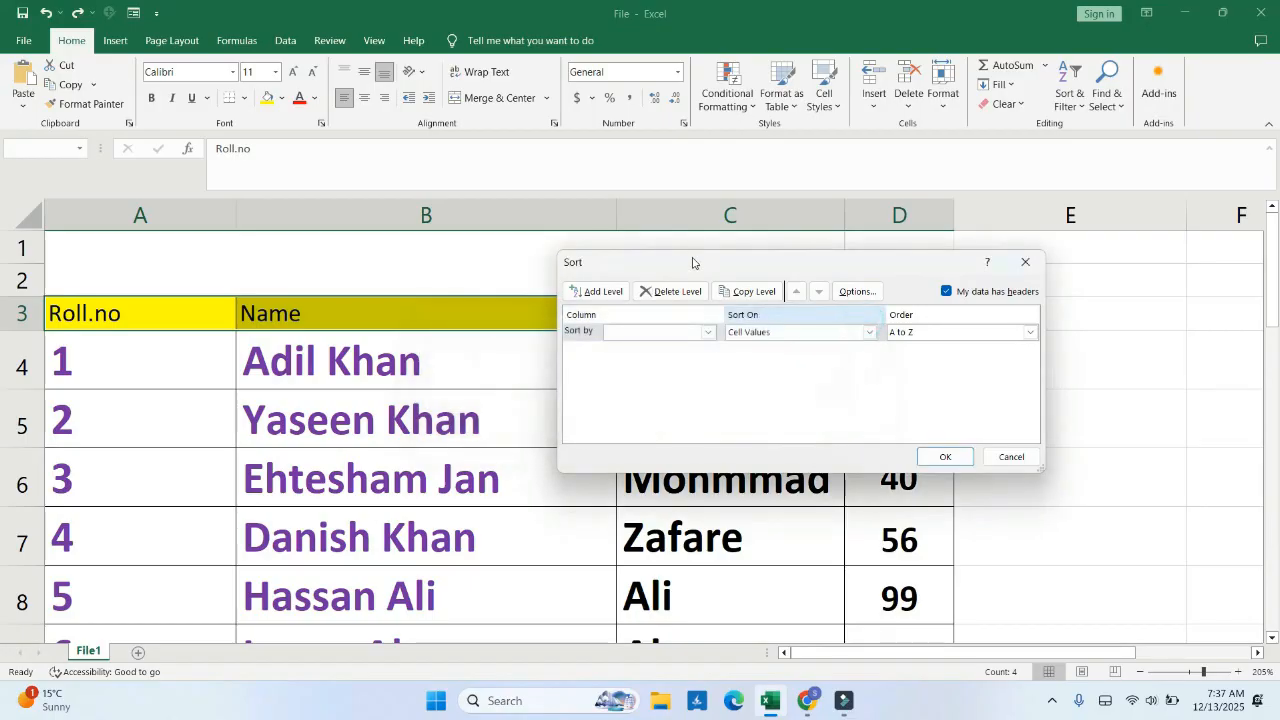
click(1025, 262)
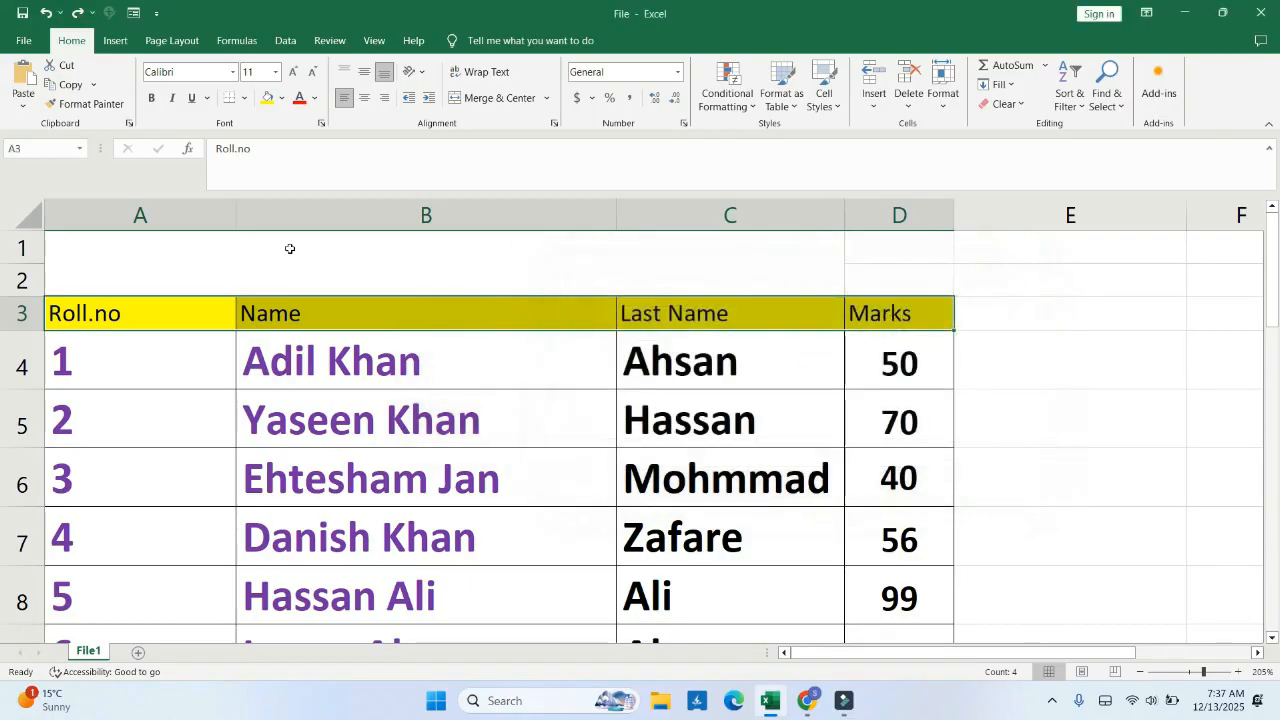
double_click(360, 312)
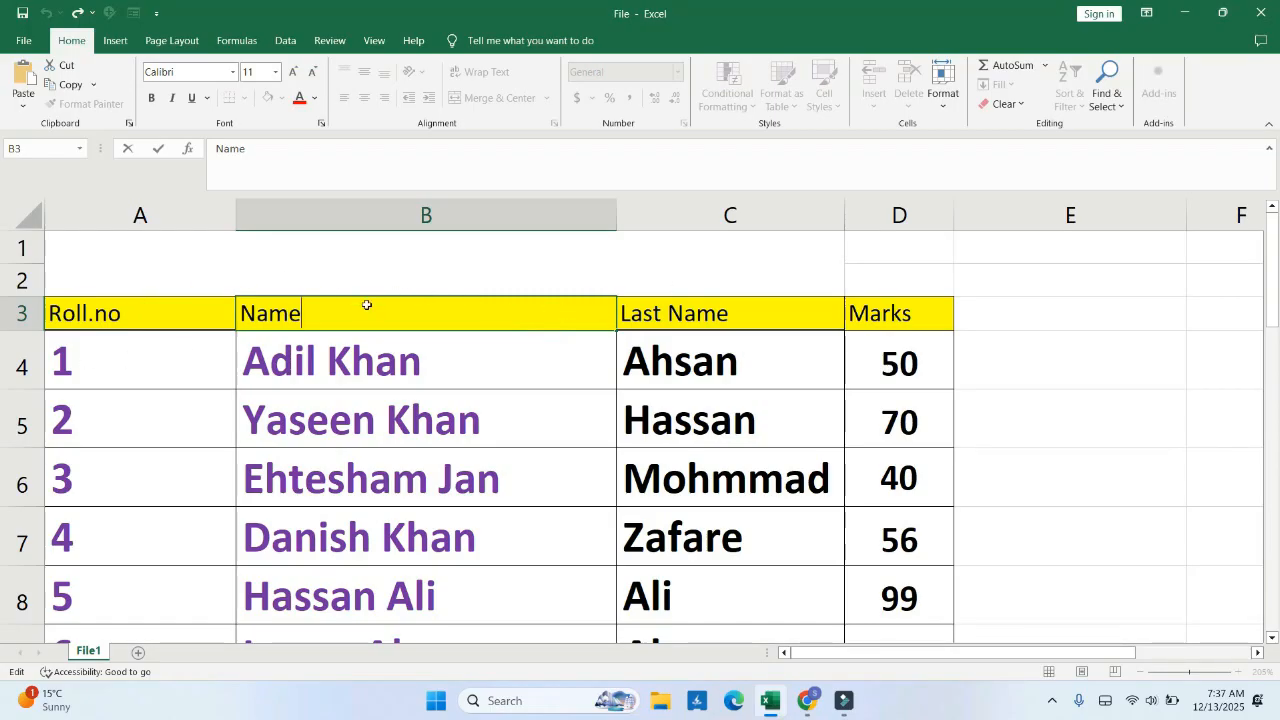
click(531, 420)
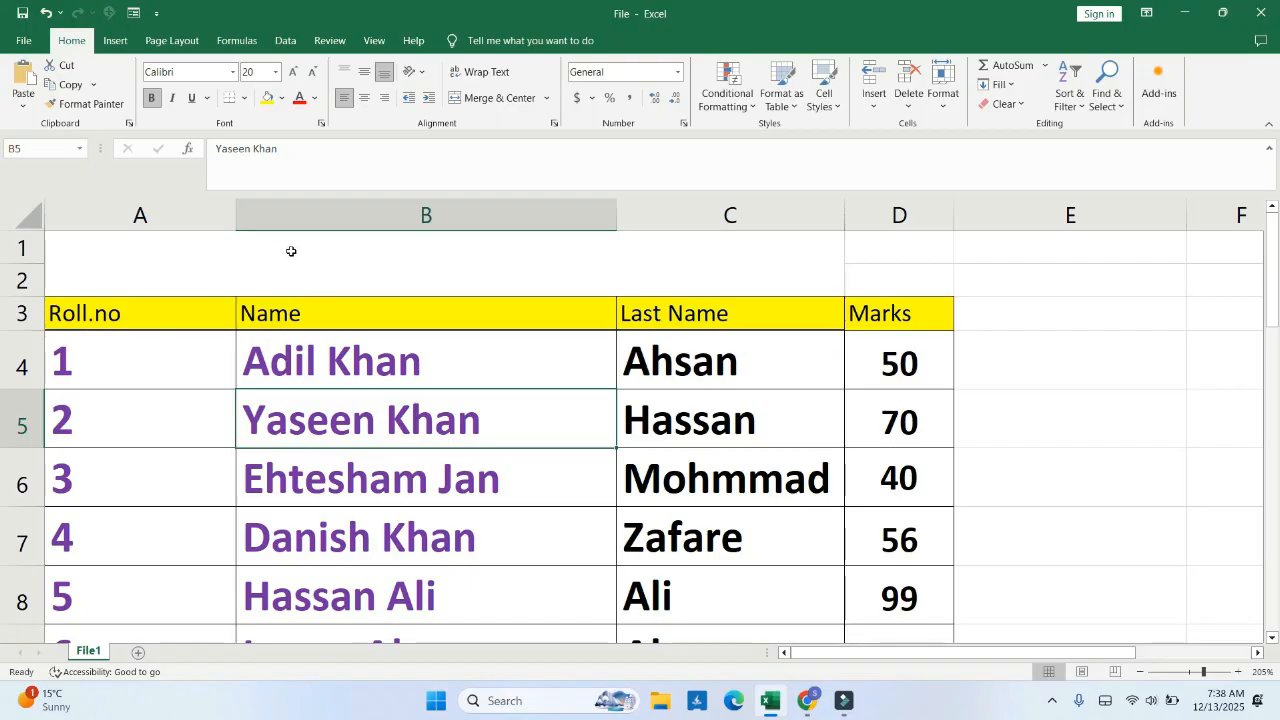
Step: Sort the Name column (B3:B13) from A to Z, continuing with the current selection only
drag(366, 312, 366, 360)
drag(294, 271, 268, 497)
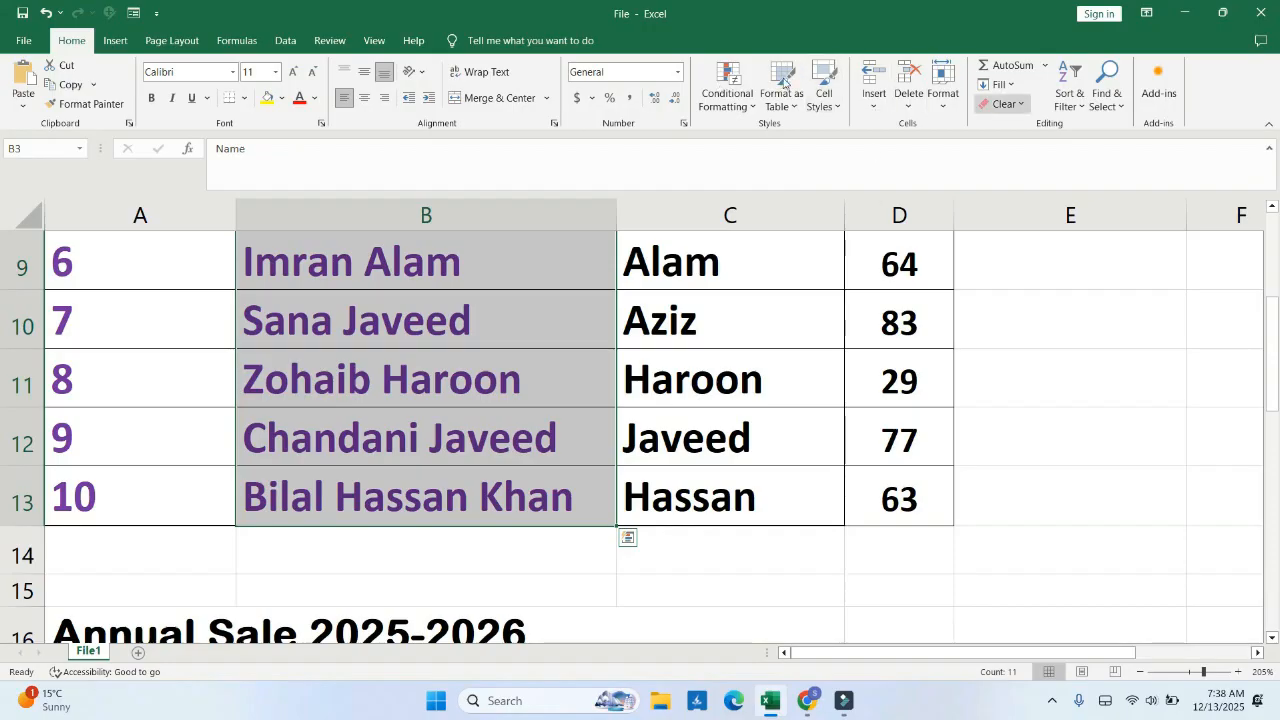
click(1078, 105)
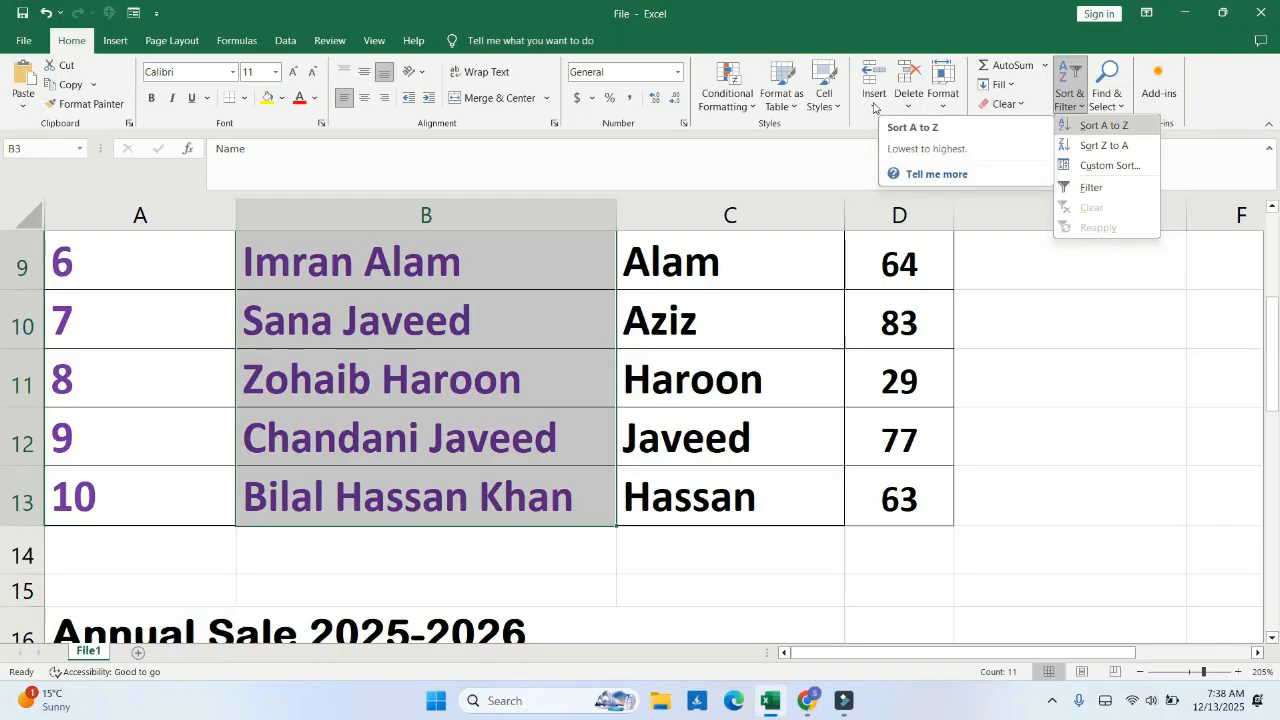
click(1100, 125)
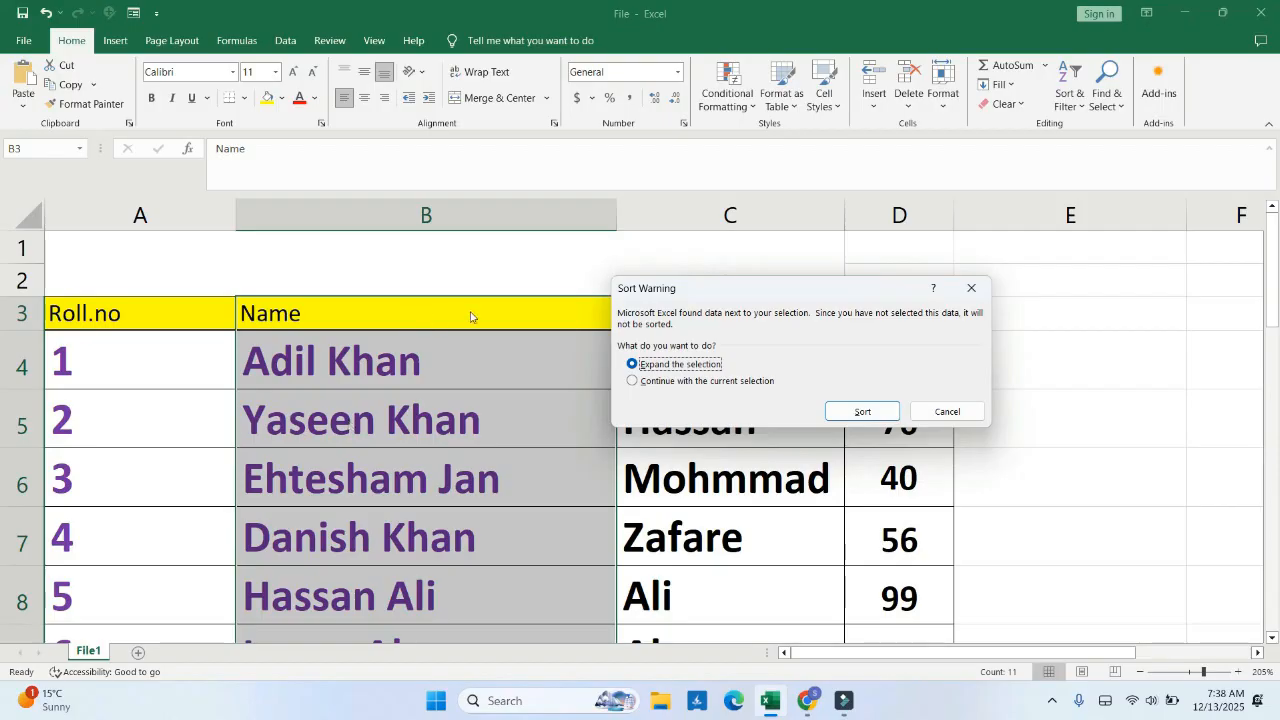
click(664, 381)
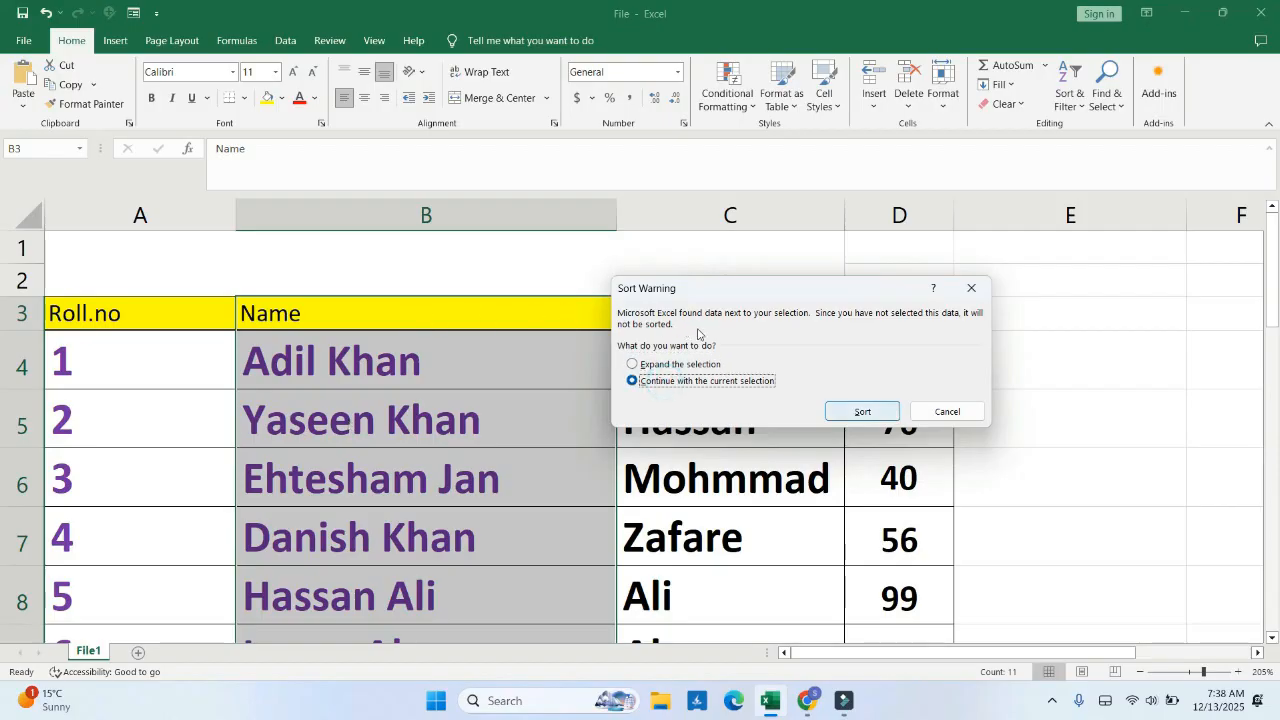
click(866, 410)
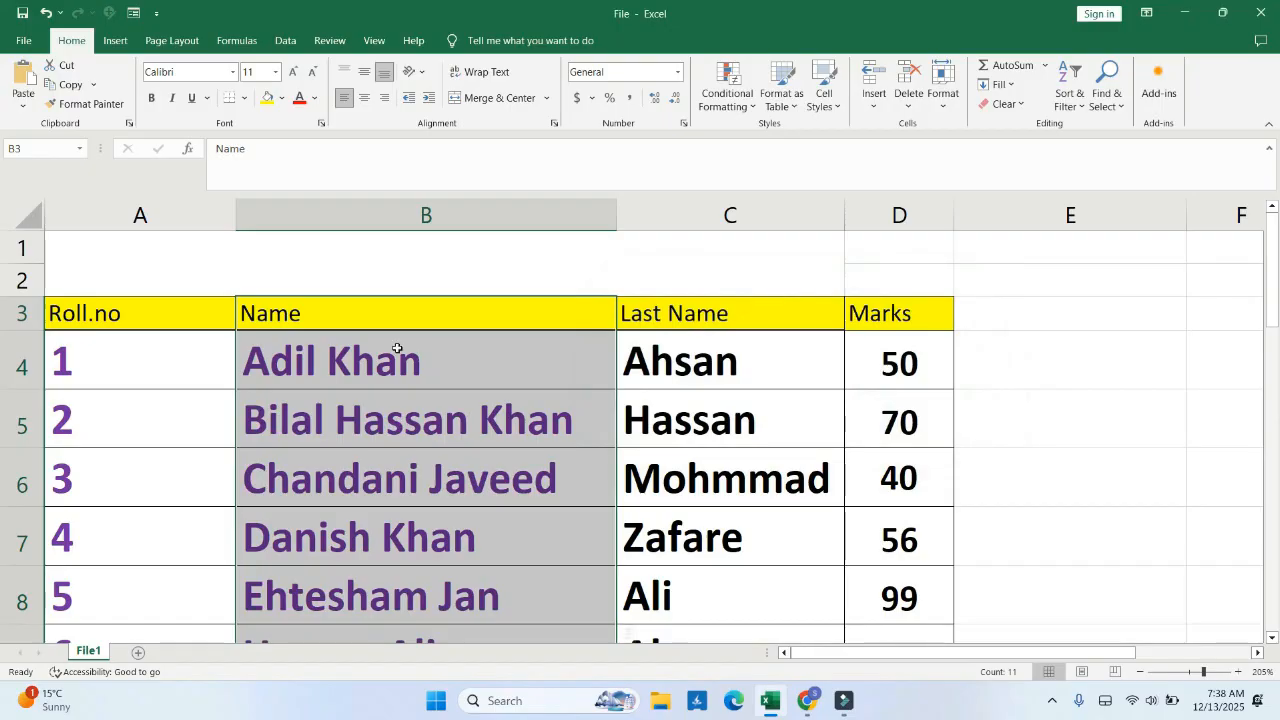
click(337, 368)
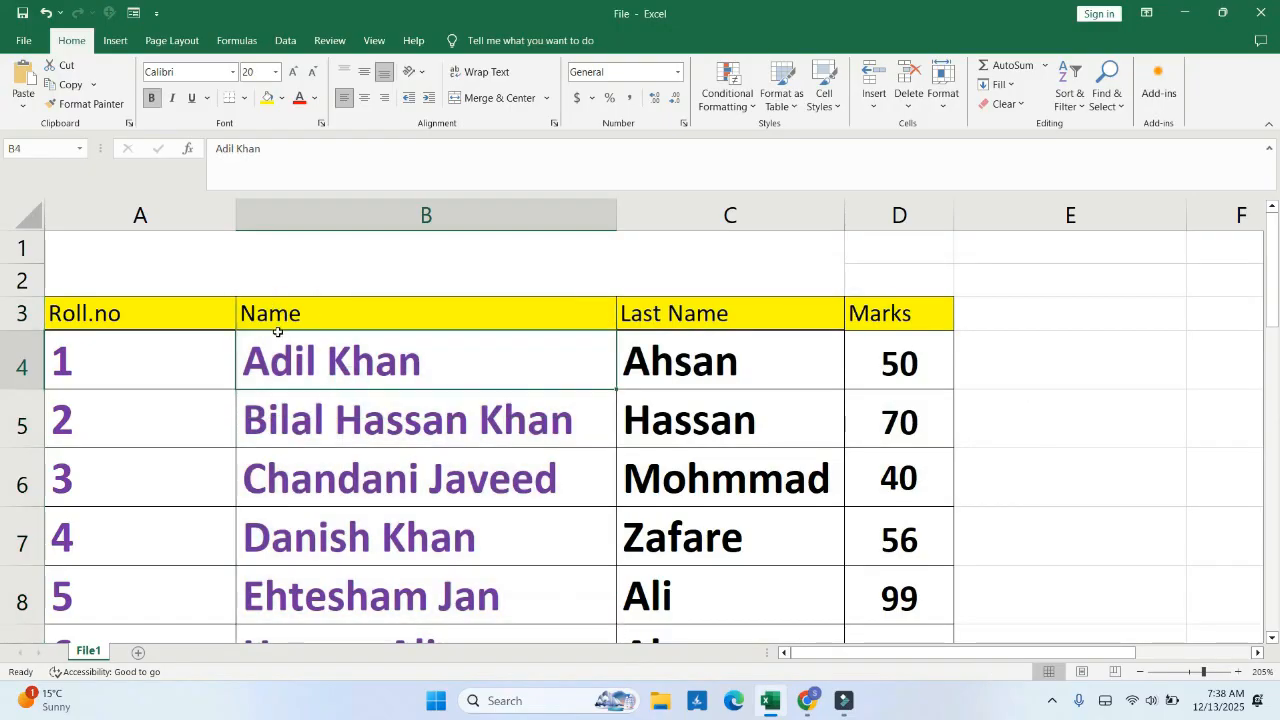
click(347, 414)
click(340, 469)
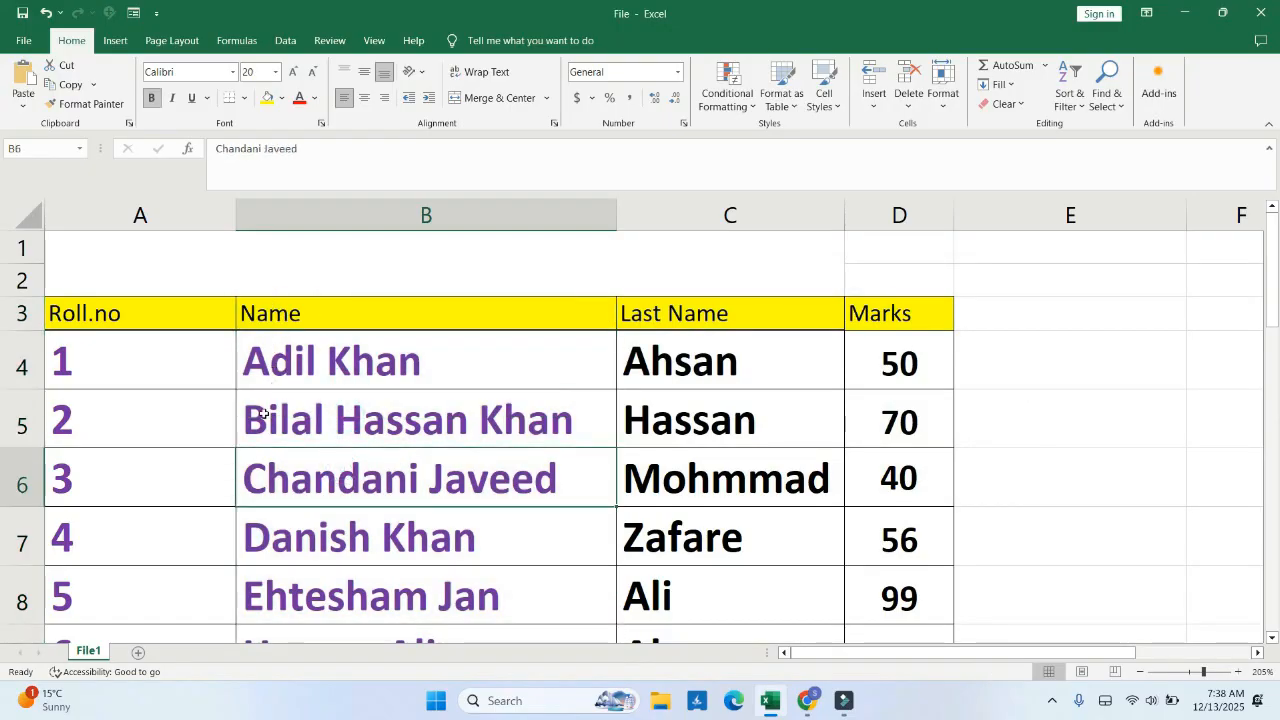
click(329, 520)
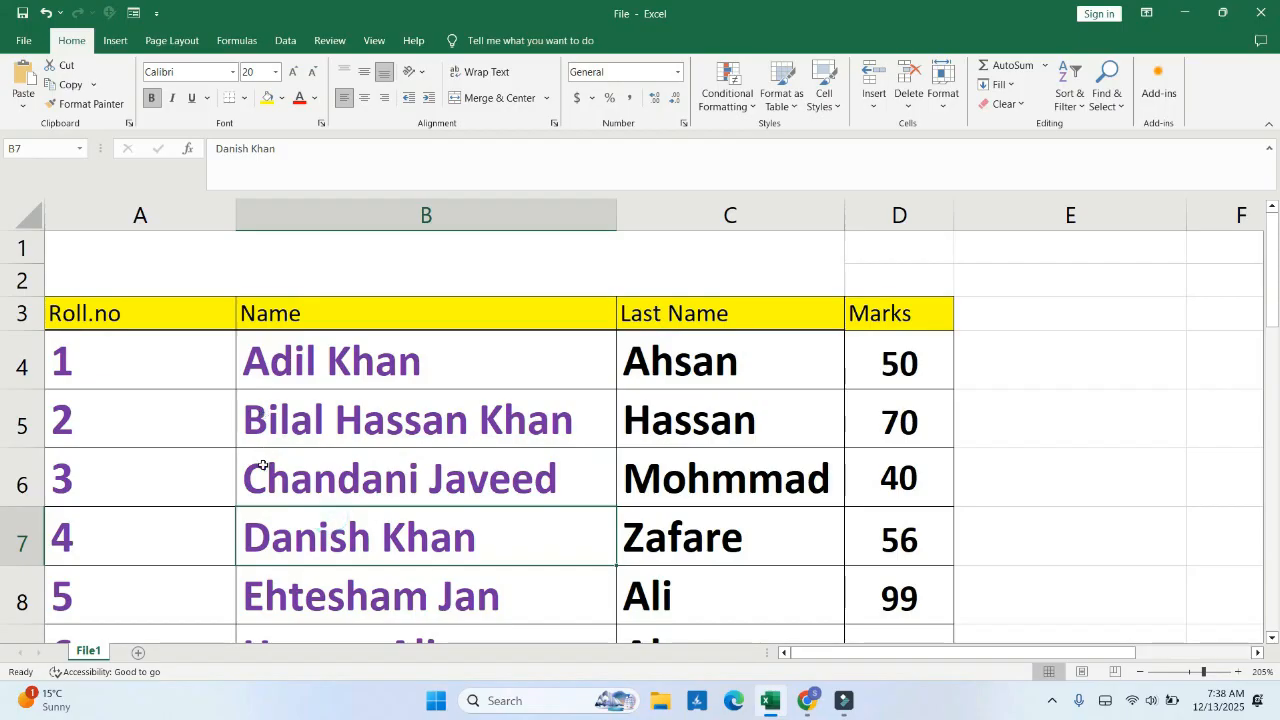
click(331, 578)
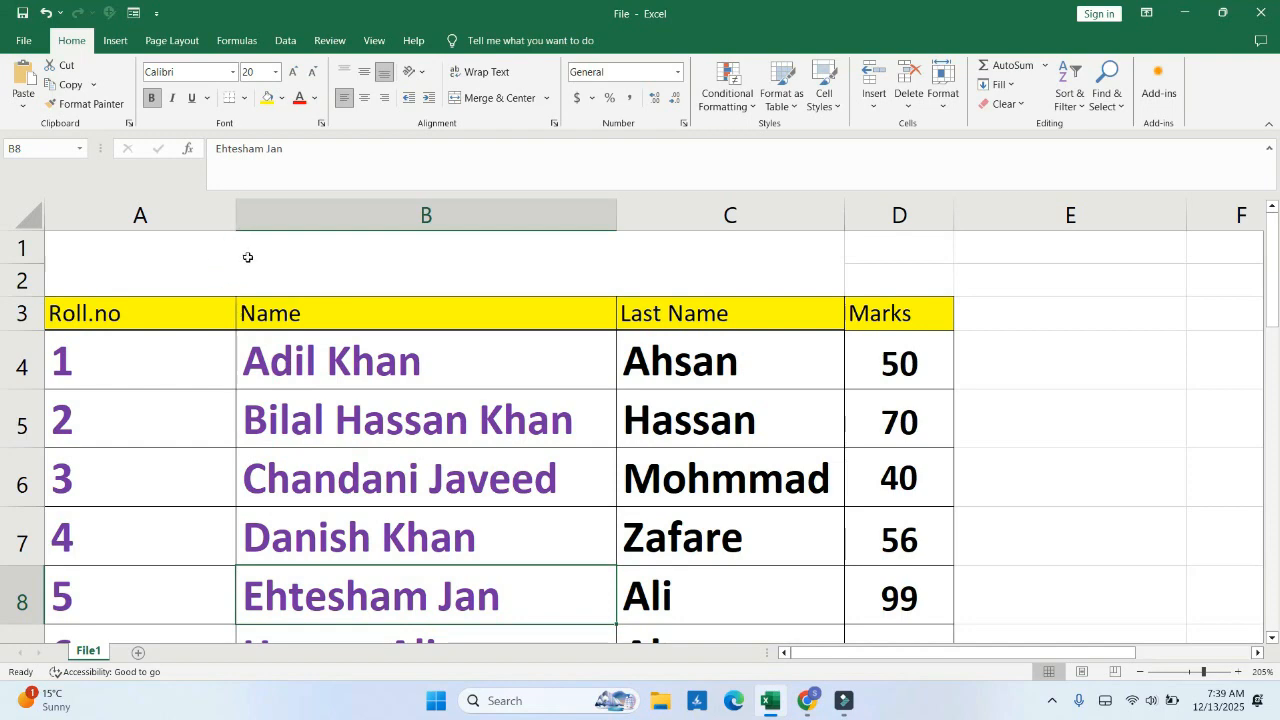
Step: Sort the Name column (B3:B13) from Z to A, continuing with the current selection only
drag(275, 313, 286, 530)
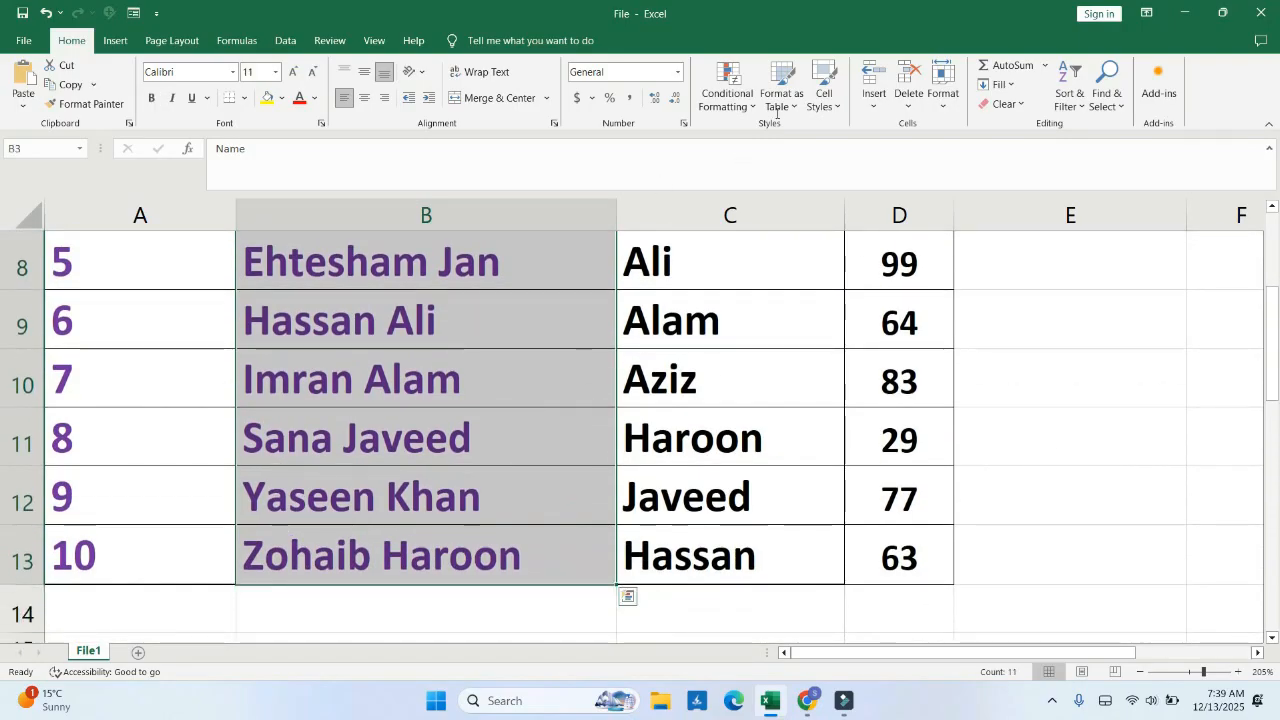
click(1072, 98)
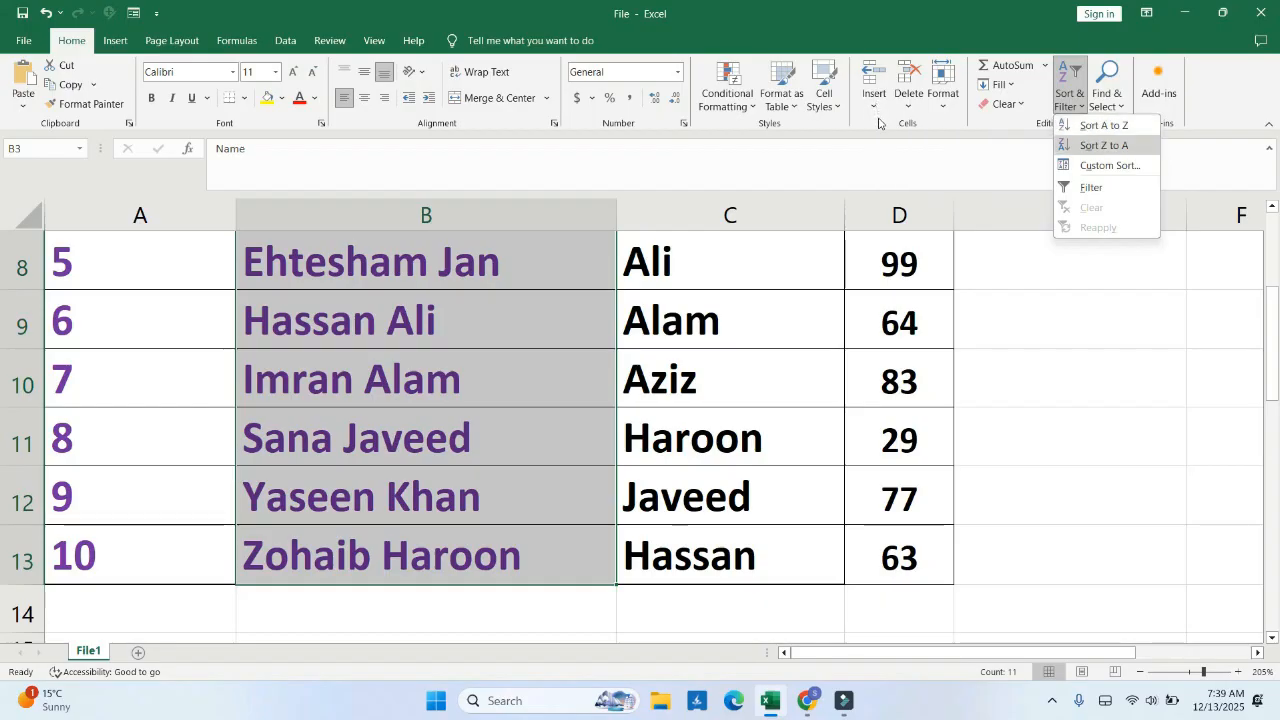
click(1104, 145)
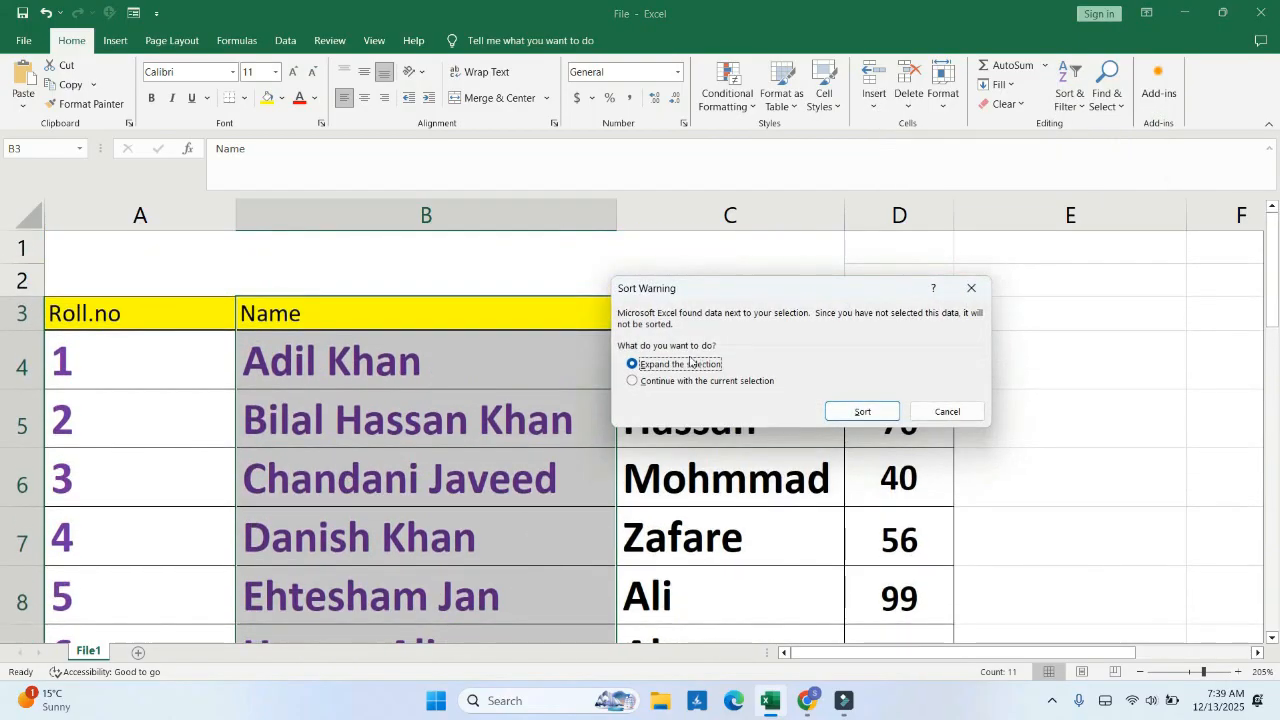
click(740, 381)
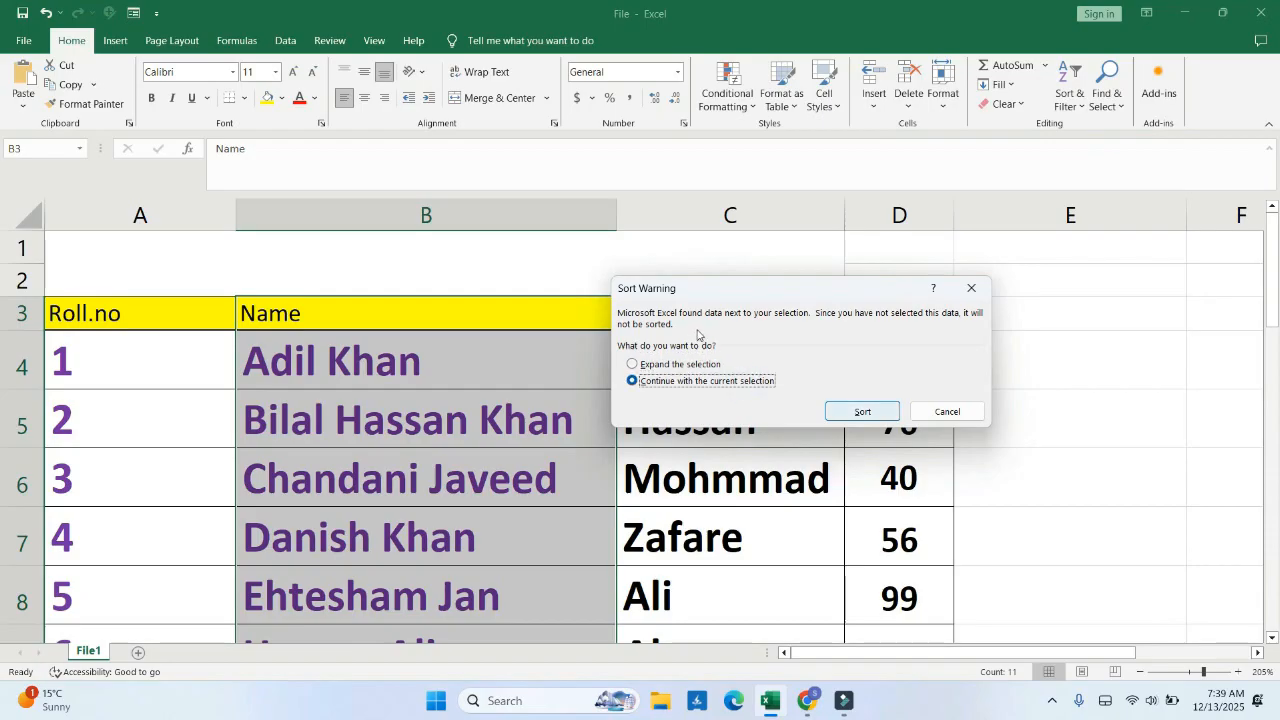
click(862, 411)
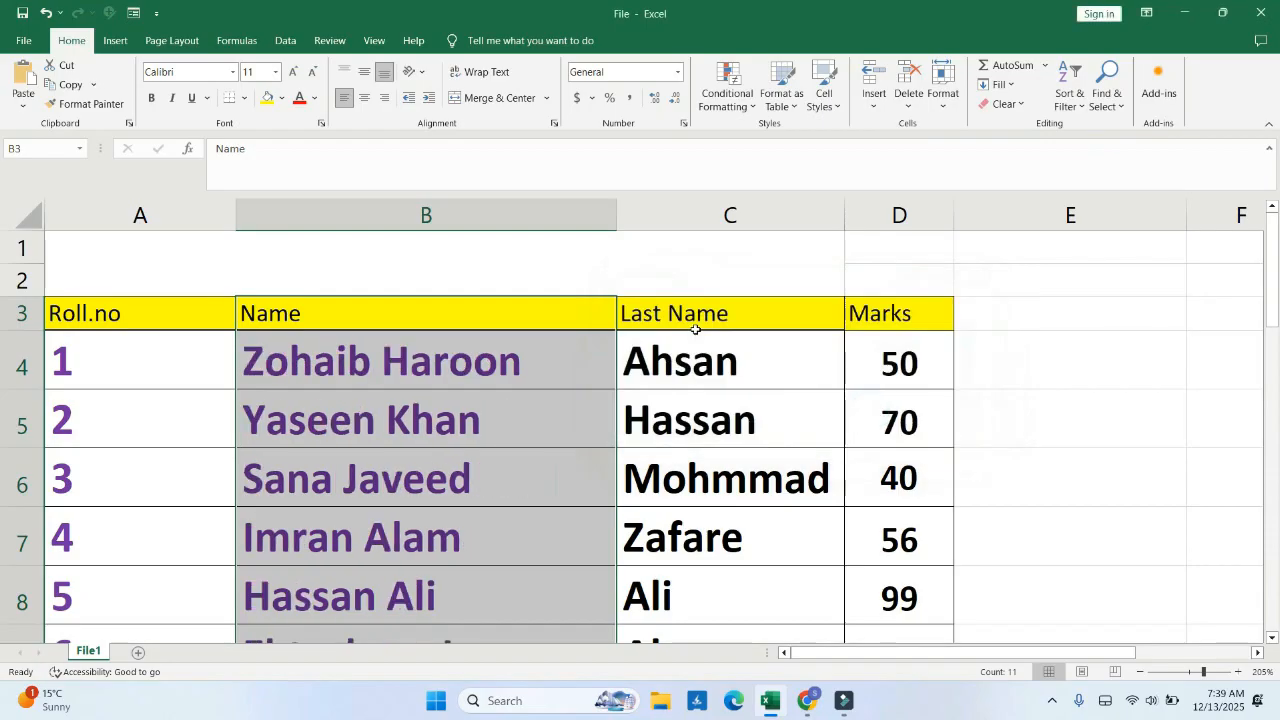
click(332, 375)
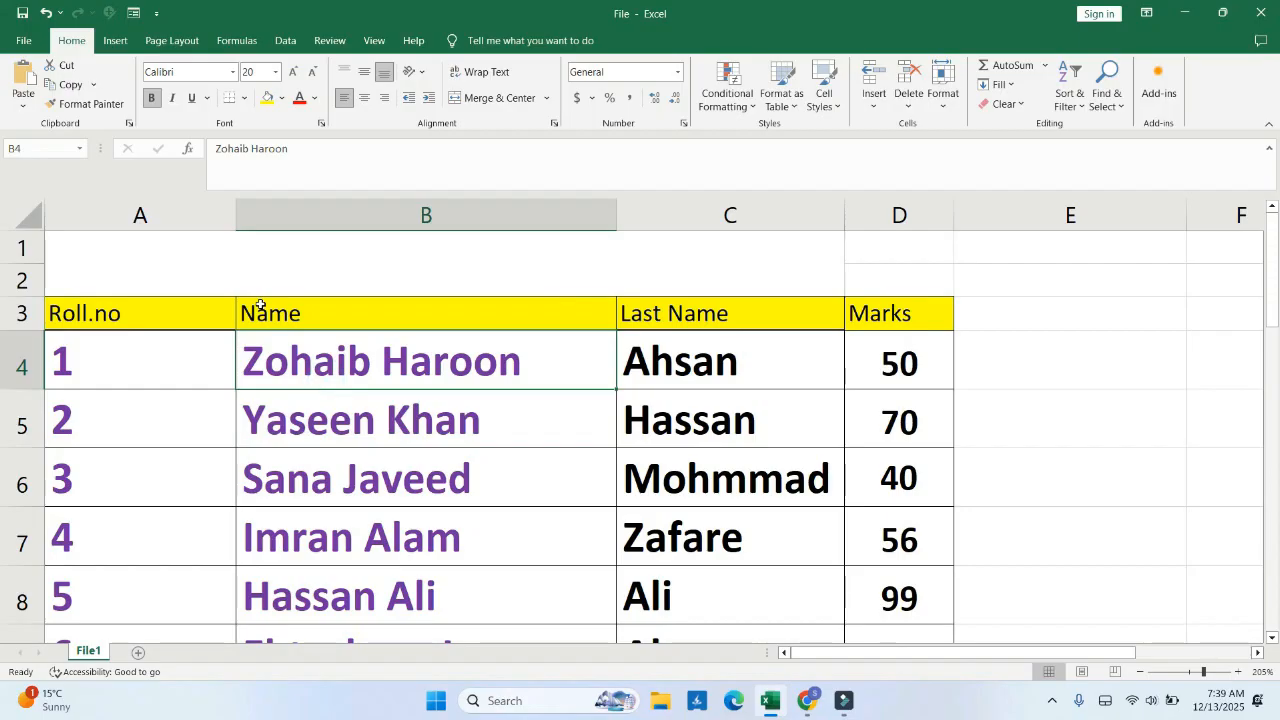
key(Down)
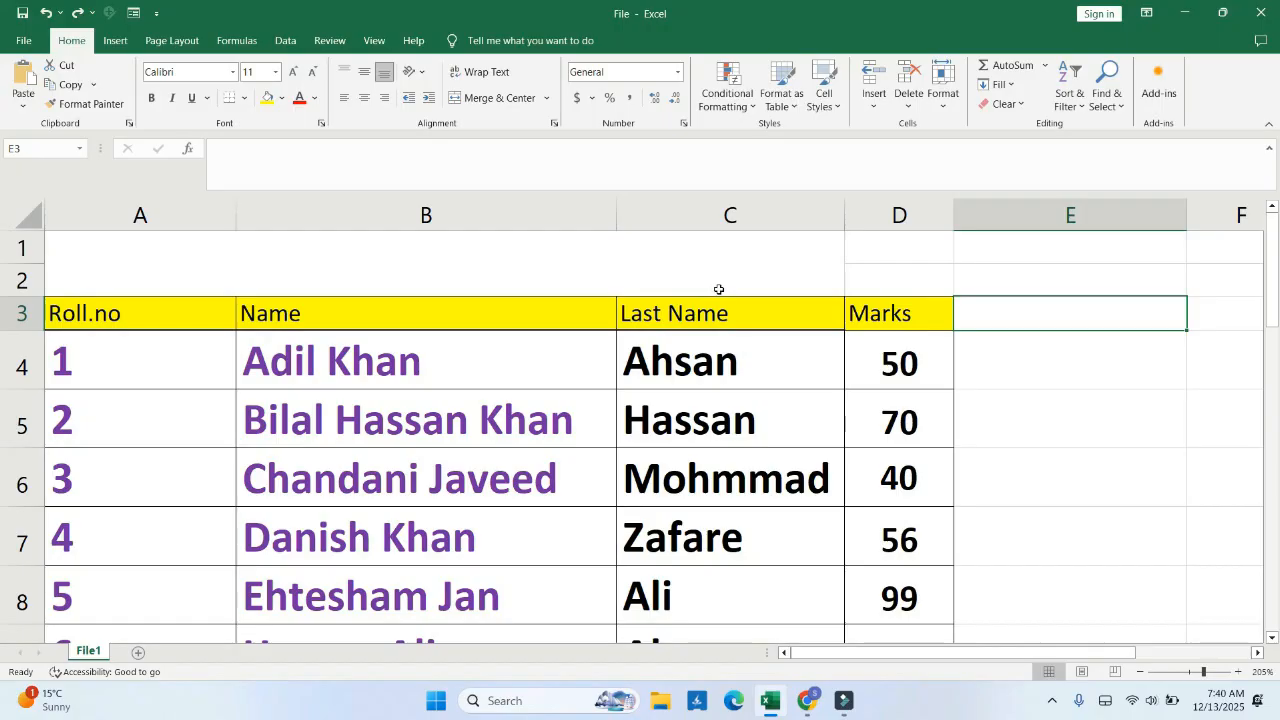
Step: Sort the Marks column (D3:D13) from largest to smallest, continuing with the current selection only
key(Left)
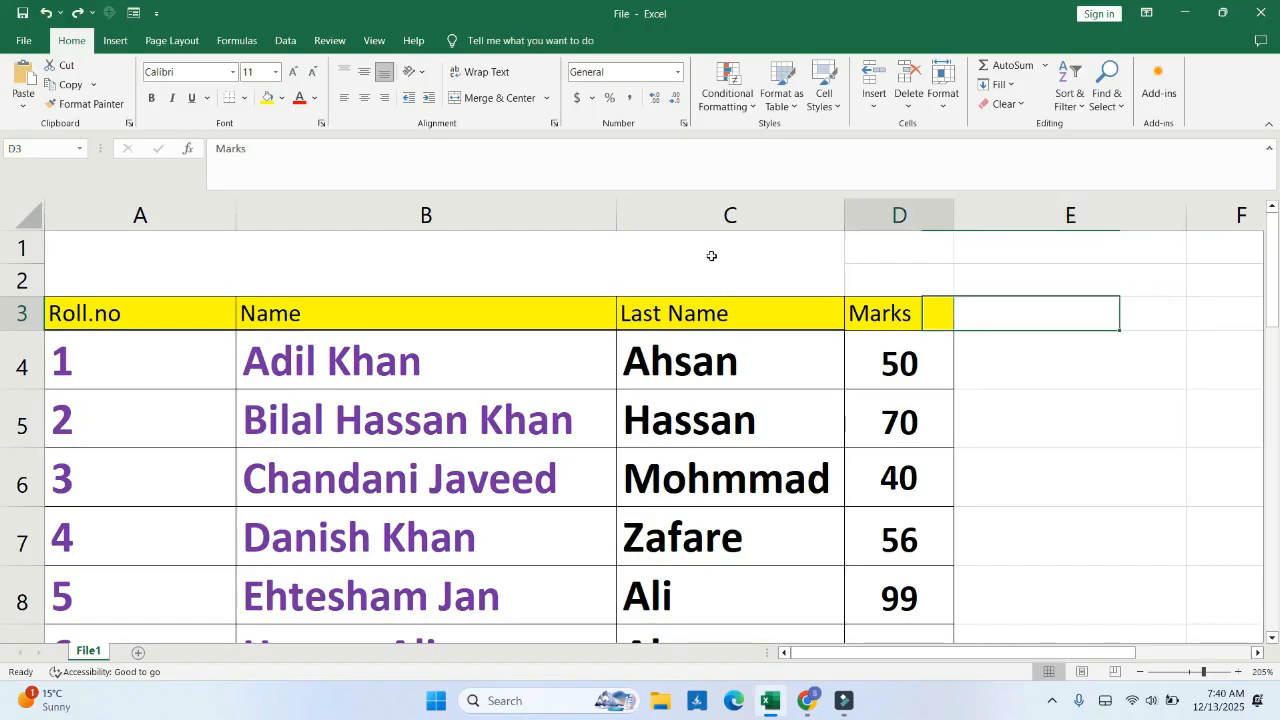
drag(711, 256, 719, 510)
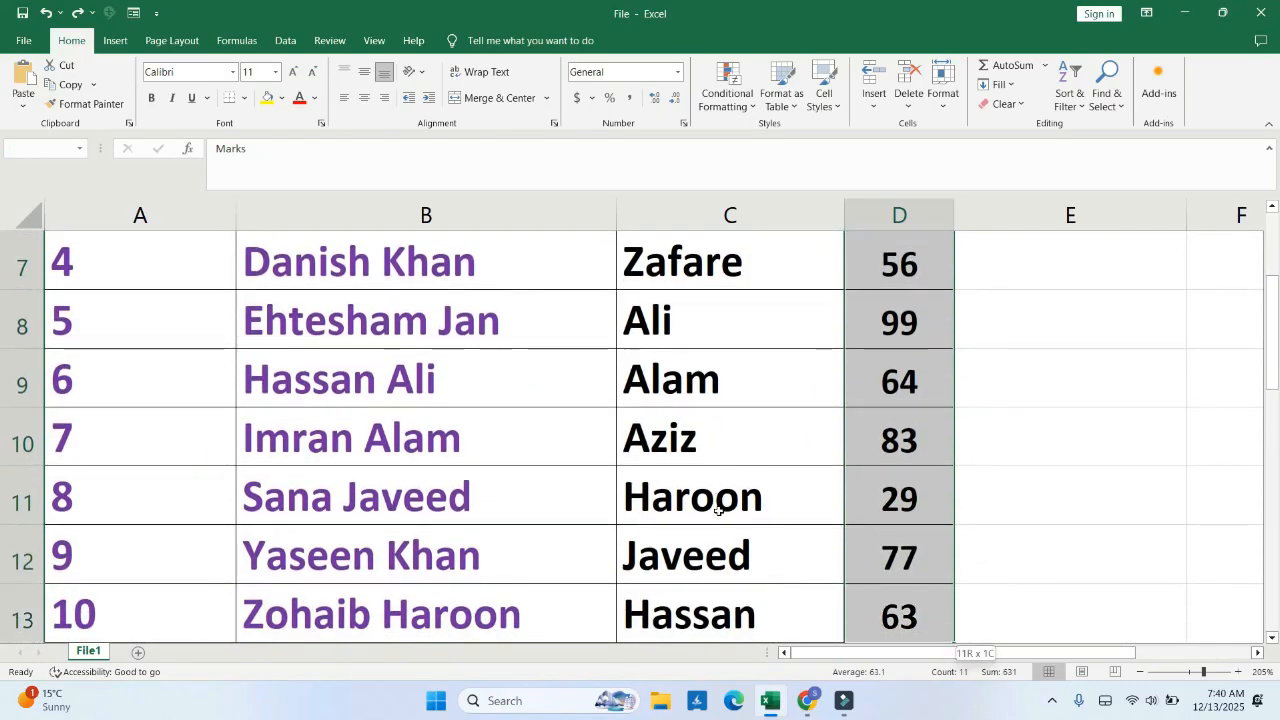
scroll(723, 489, down, 1)
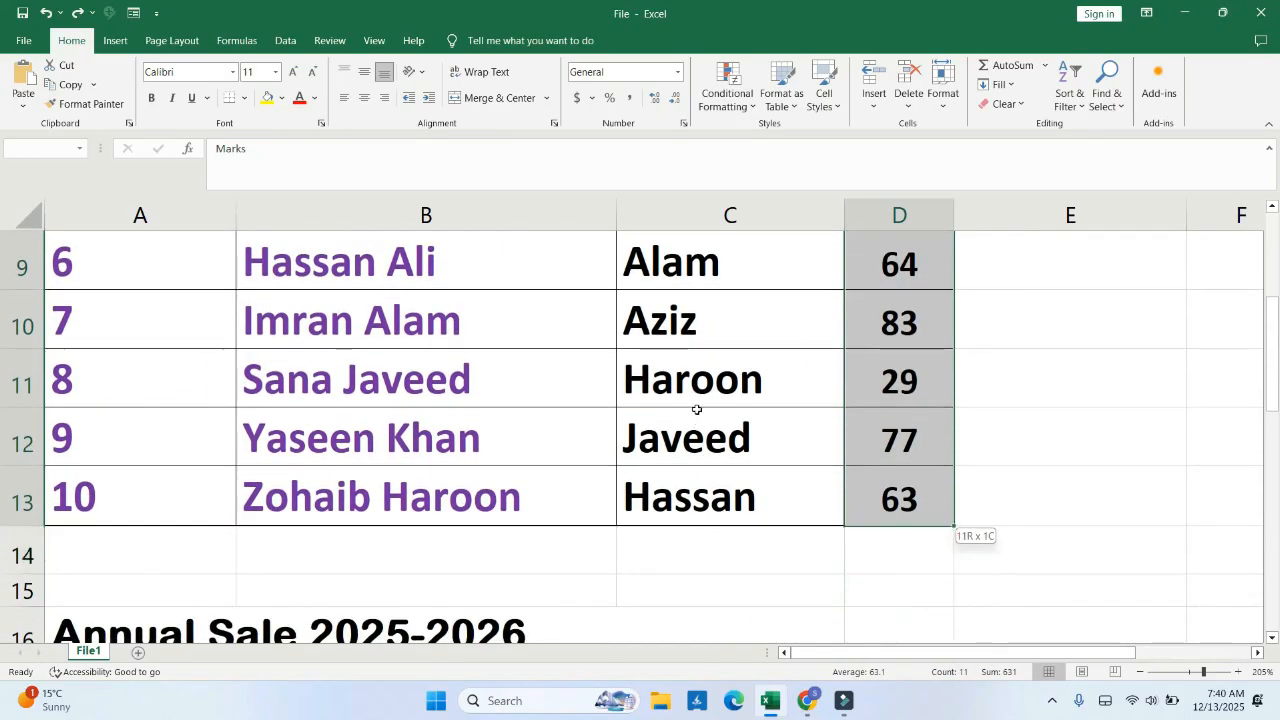
mouse_move(697, 409)
mouse_down()
mouse_move(1000, 320)
mouse_move(1060, 490)
mouse_move(713, 407)
mouse_up()
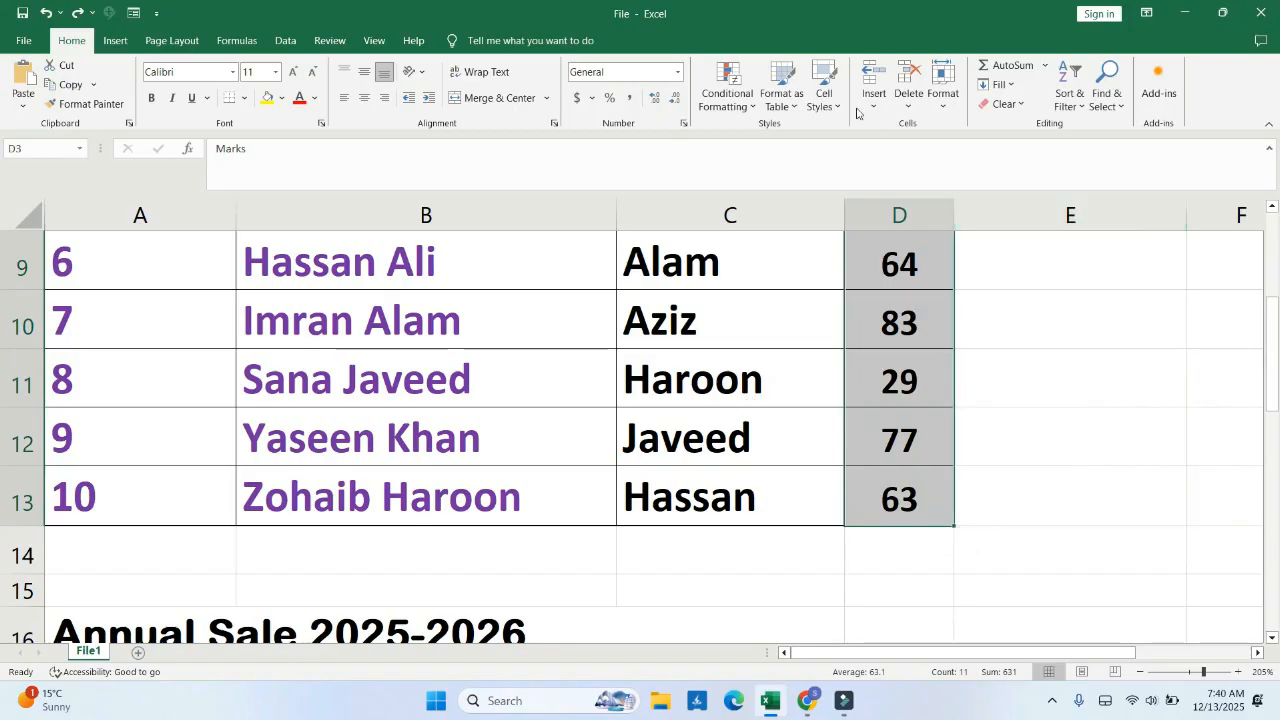
click(1071, 100)
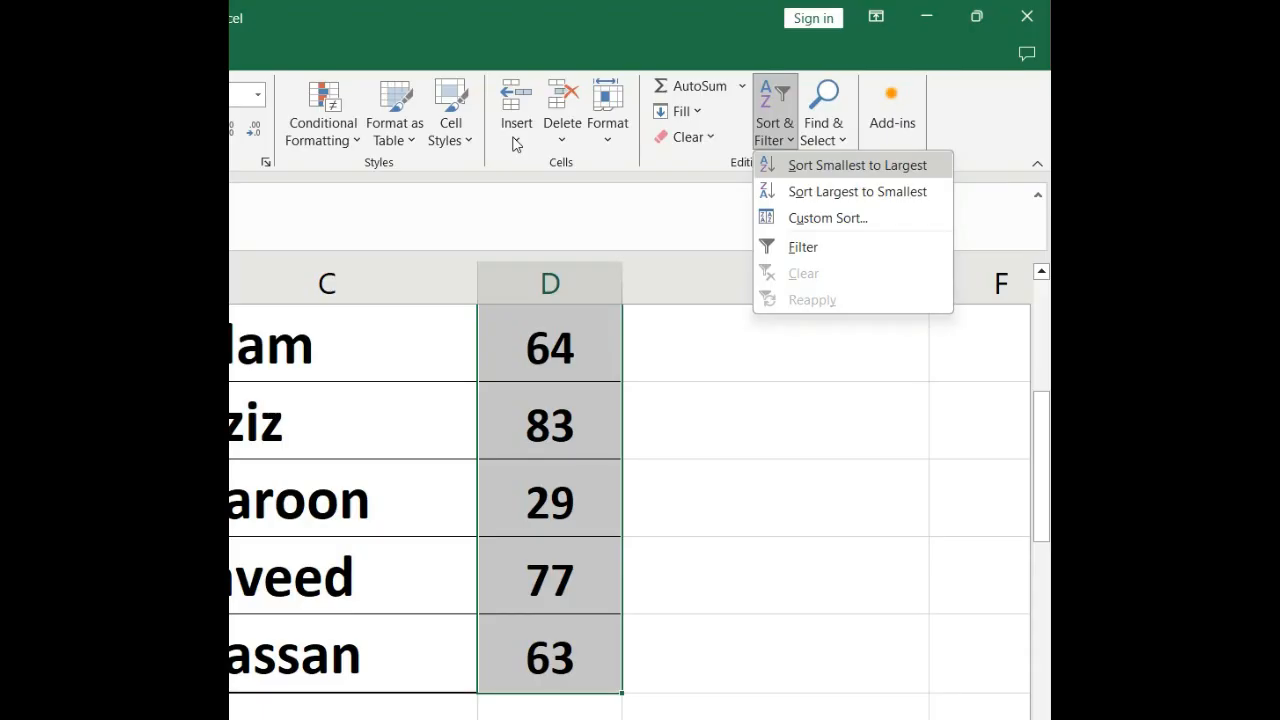
key(Down)
key(Down)
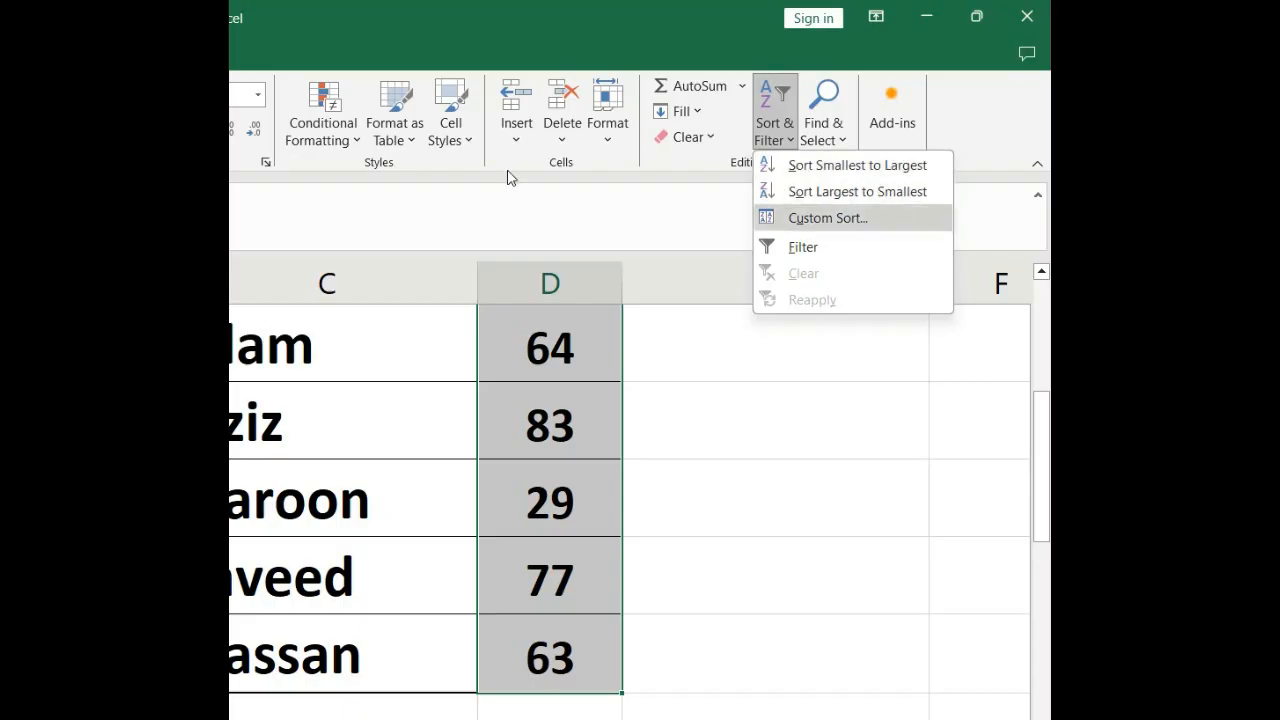
key(Up)
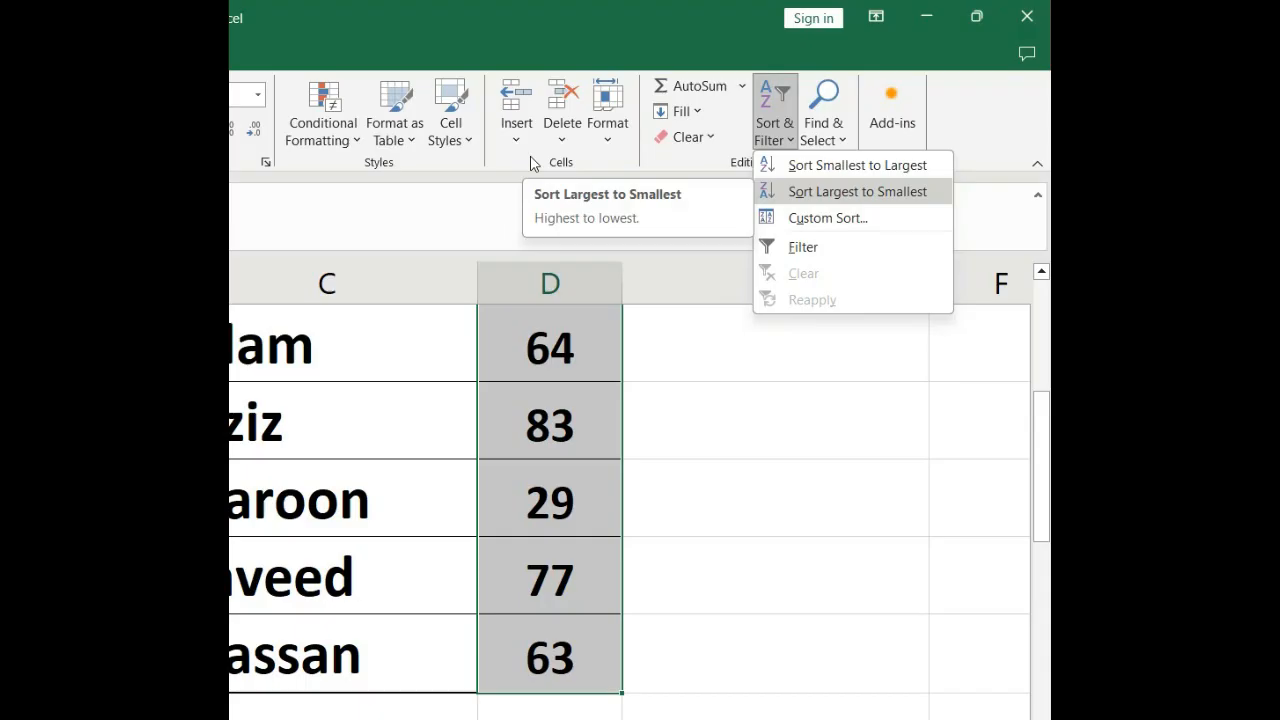
click(826, 191)
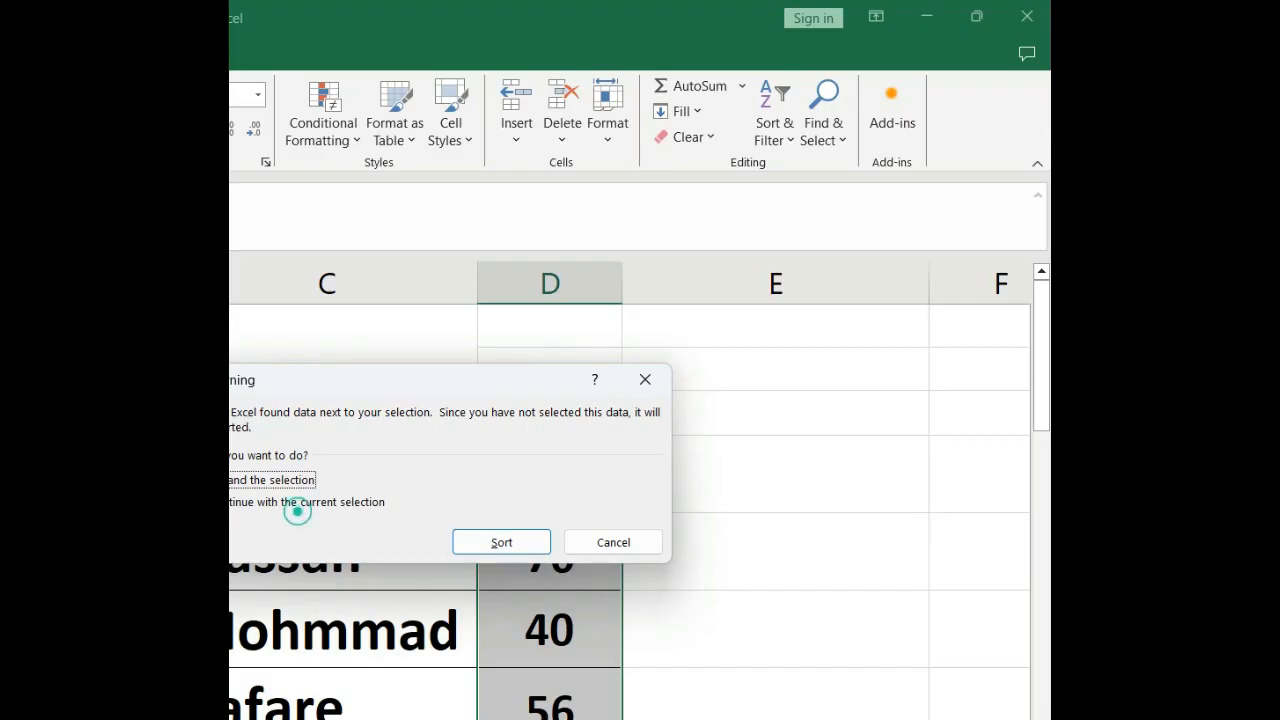
click(297, 503)
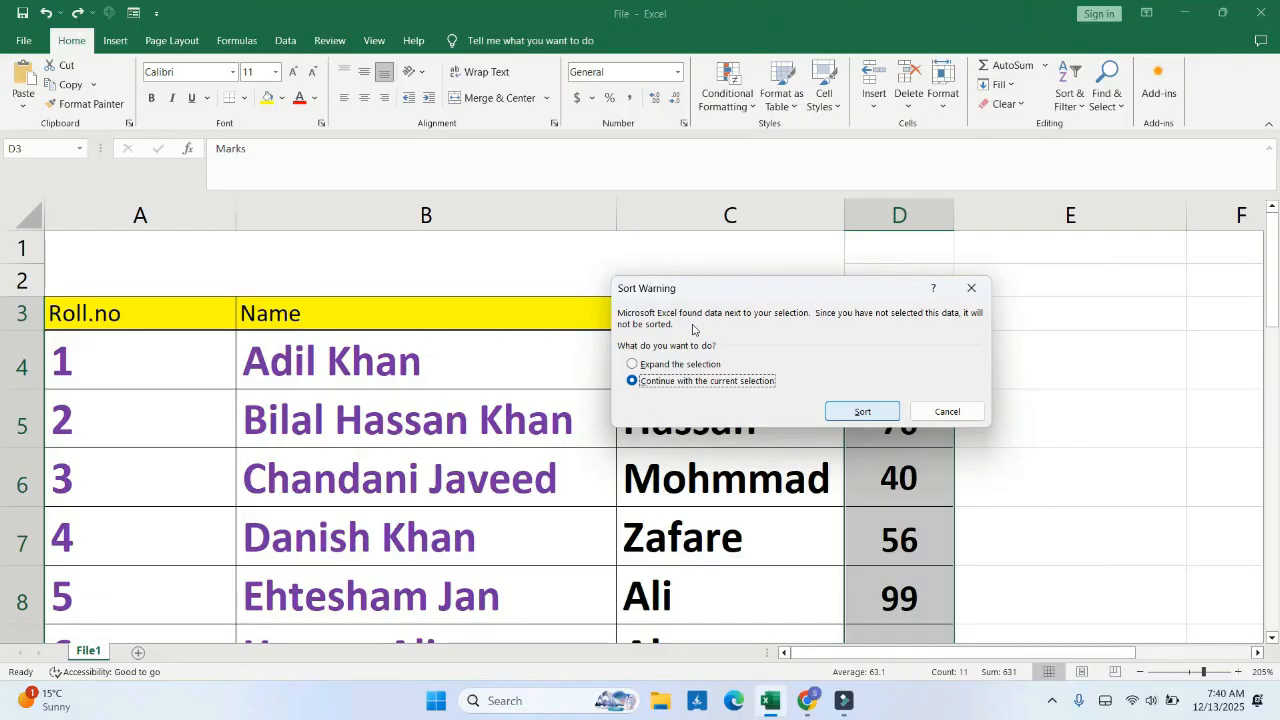
click(862, 411)
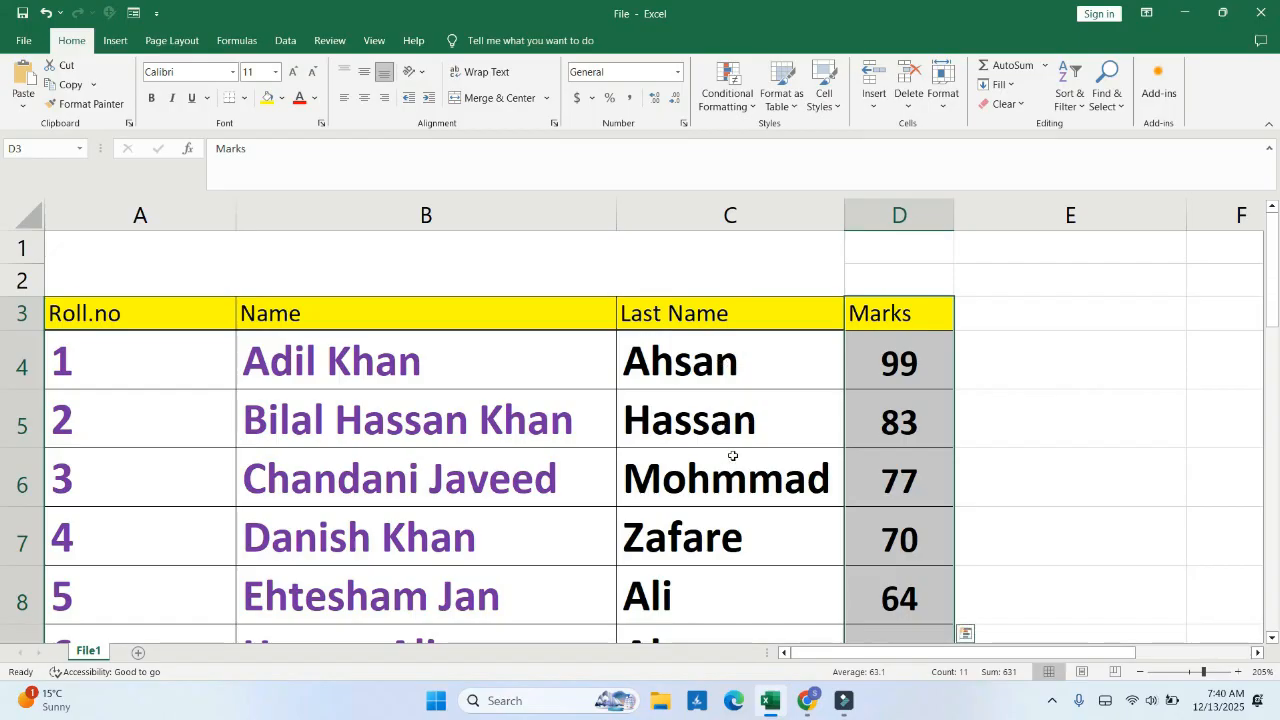
Step: Sort the Marks column (D3:D13) from smallest to largest, continuing with the current selection only
click(1068, 95)
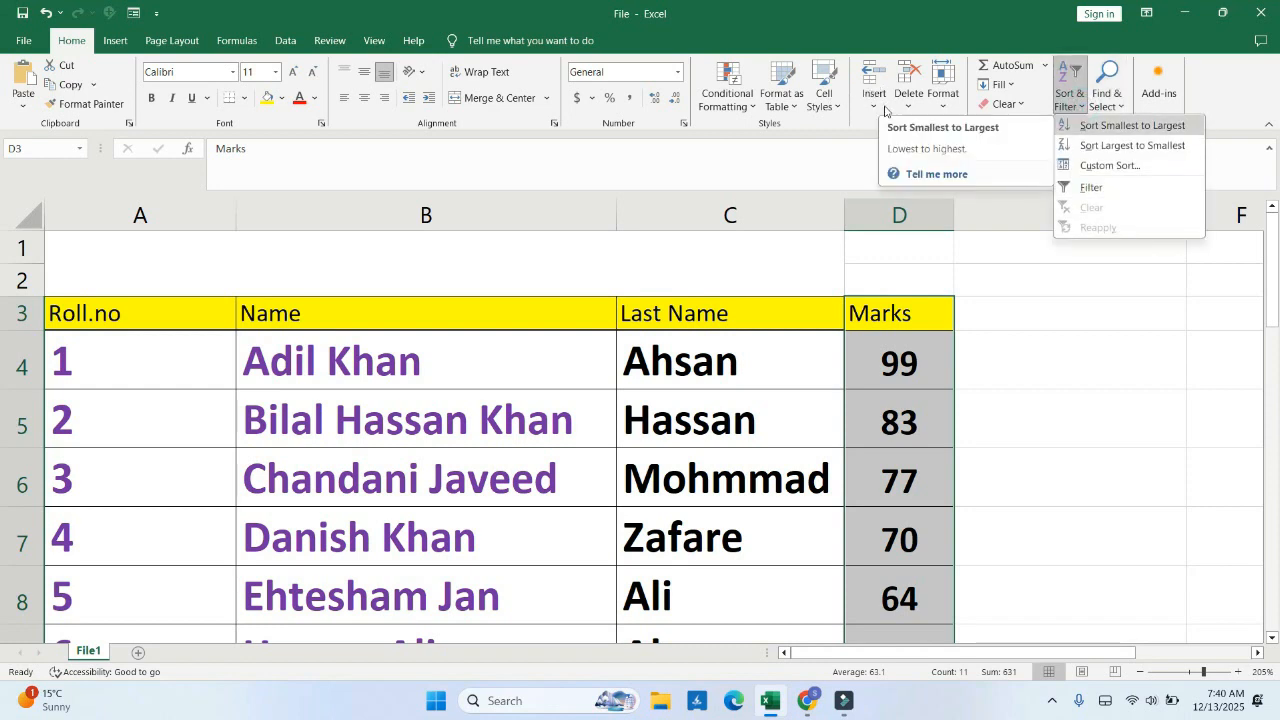
key(Return)
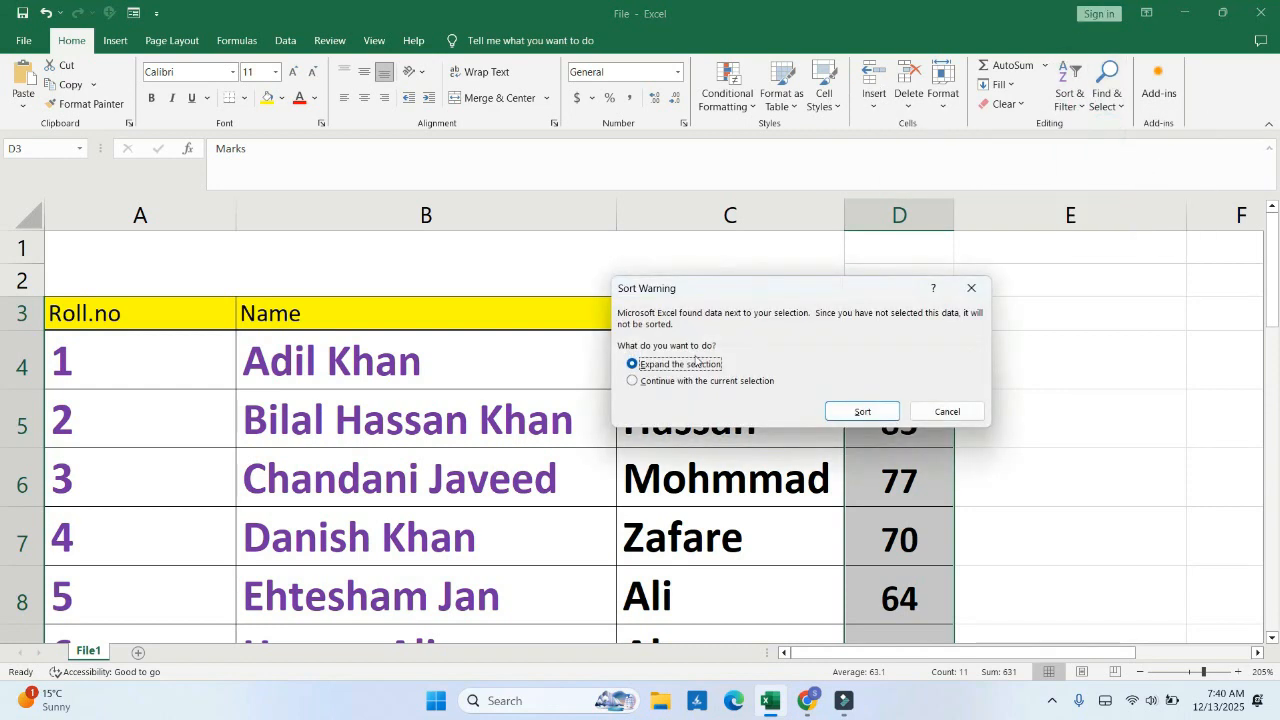
click(750, 381)
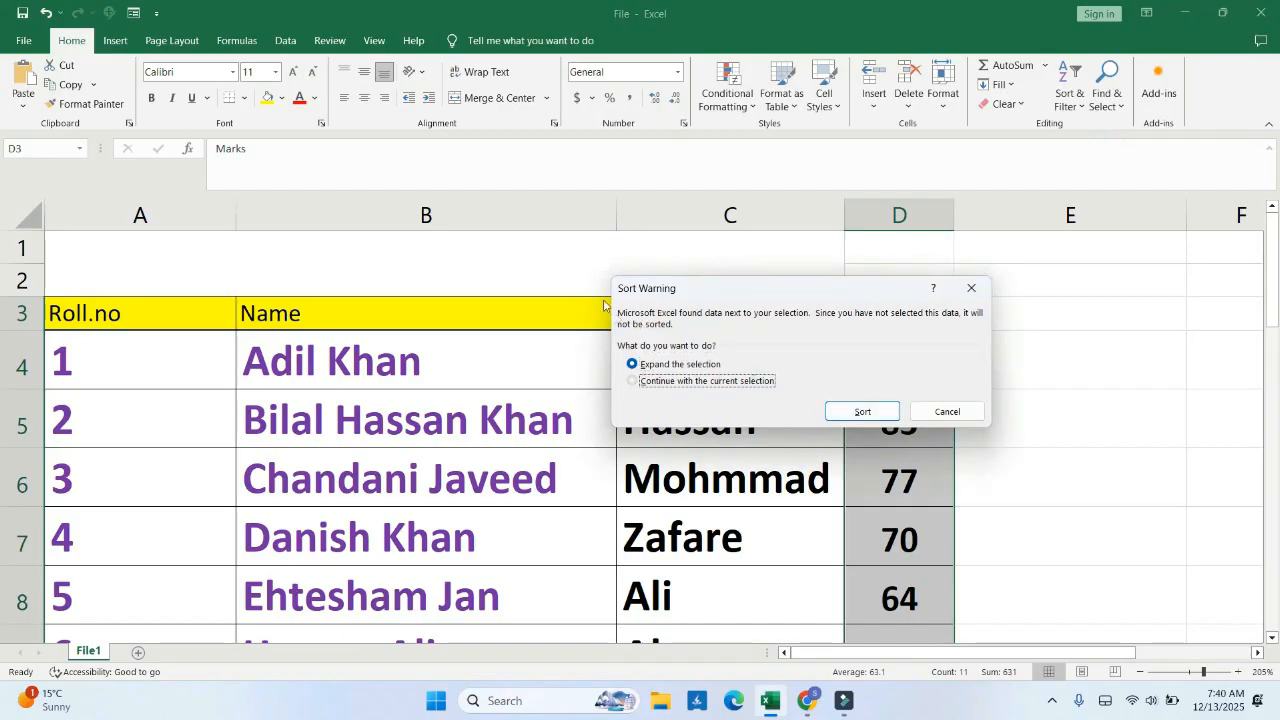
click(862, 411)
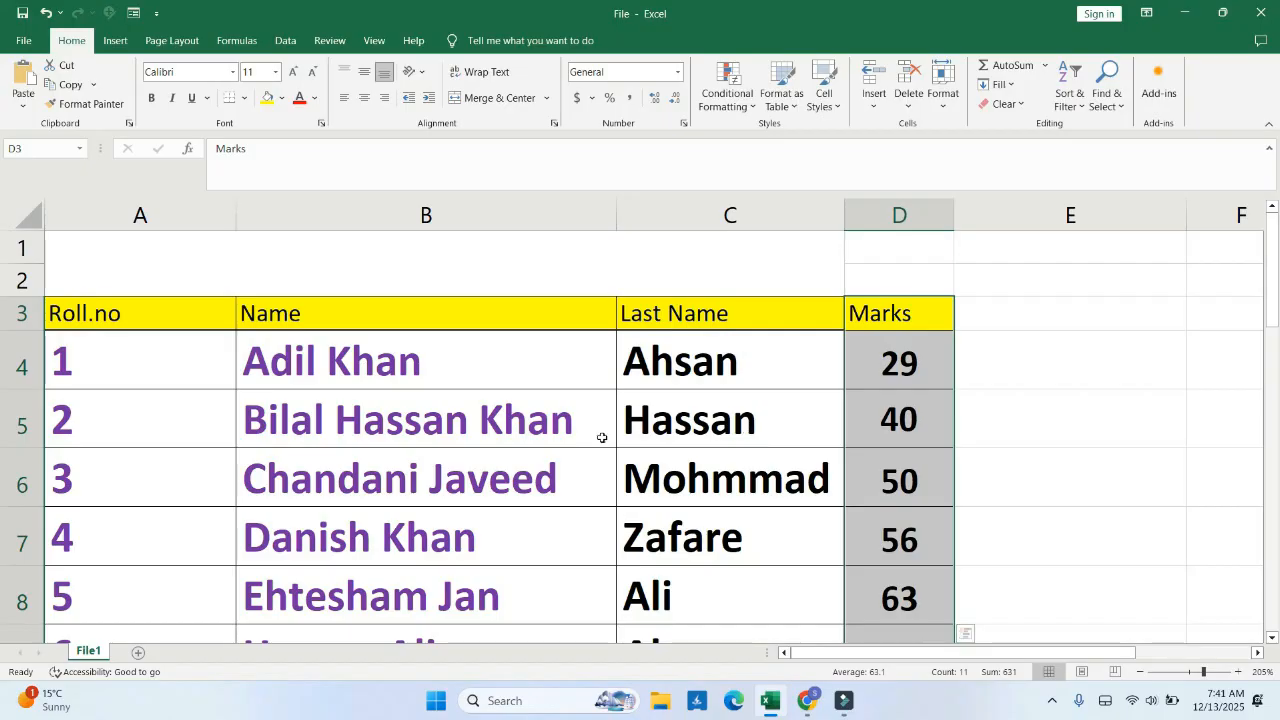
Step: Undo the sorting of the Marks column to restore its original order
click(985, 395)
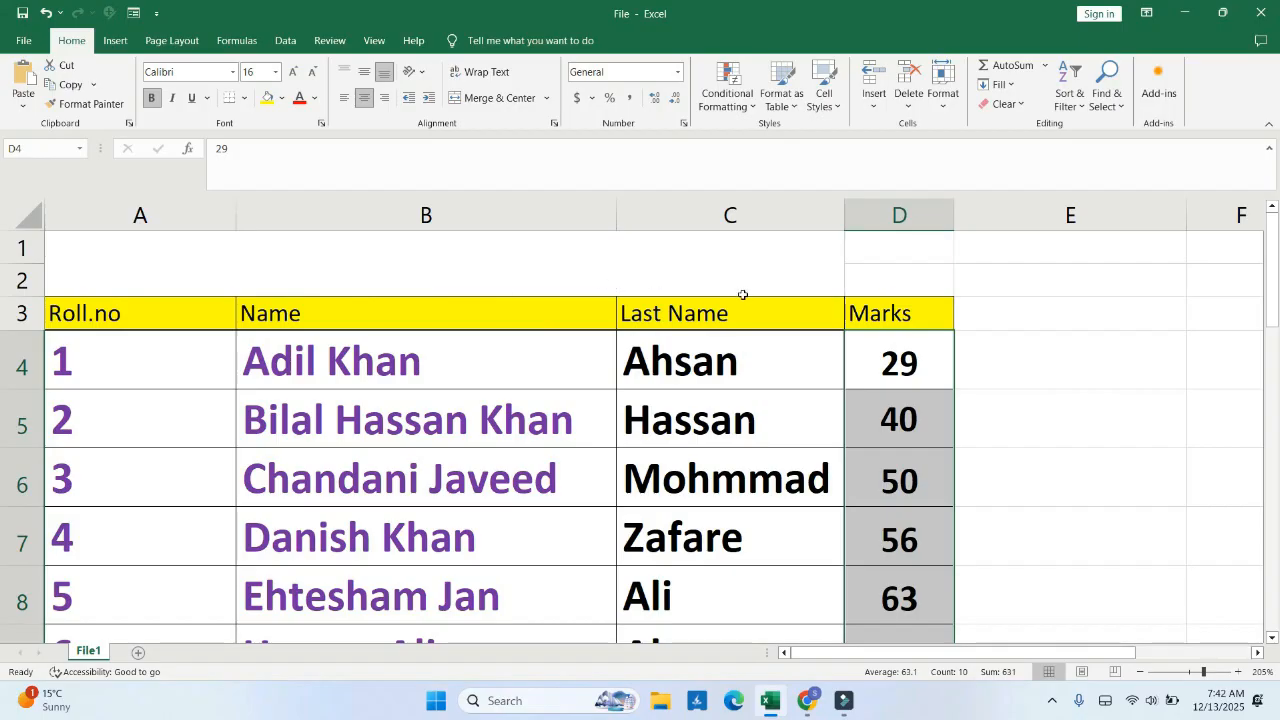
click(929, 368)
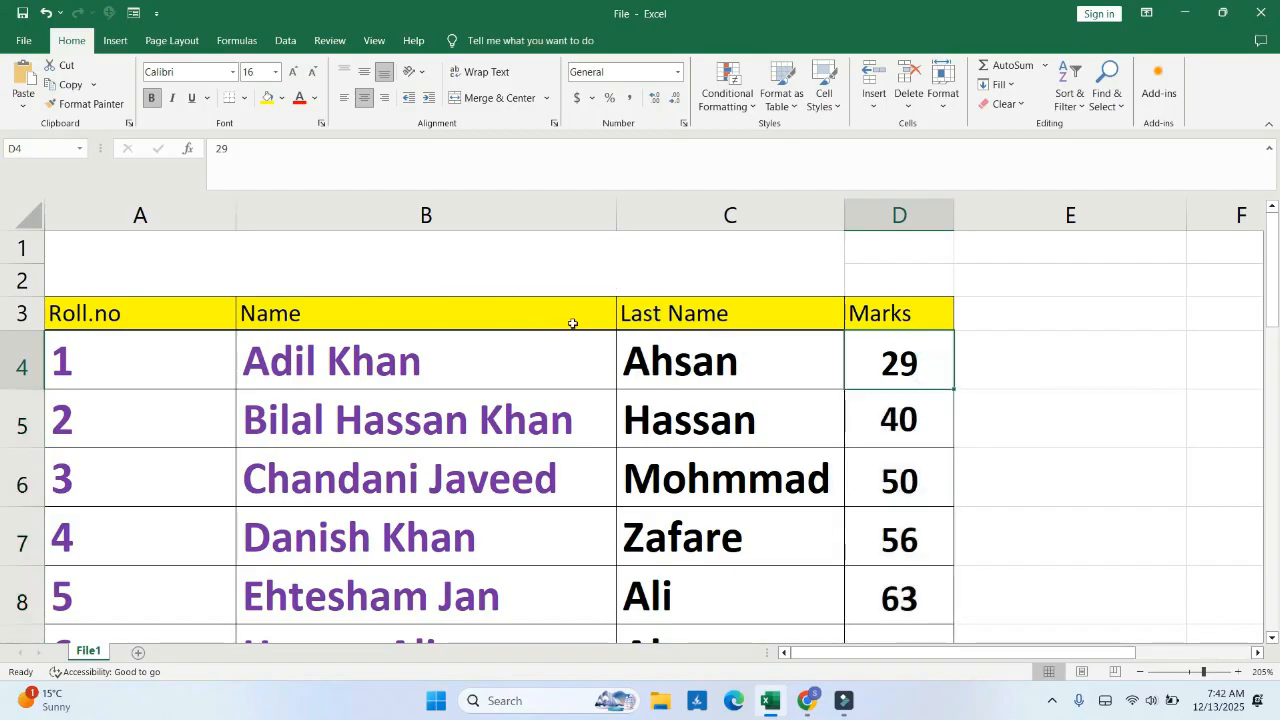
drag(975, 445, 763, 336)
click(948, 420)
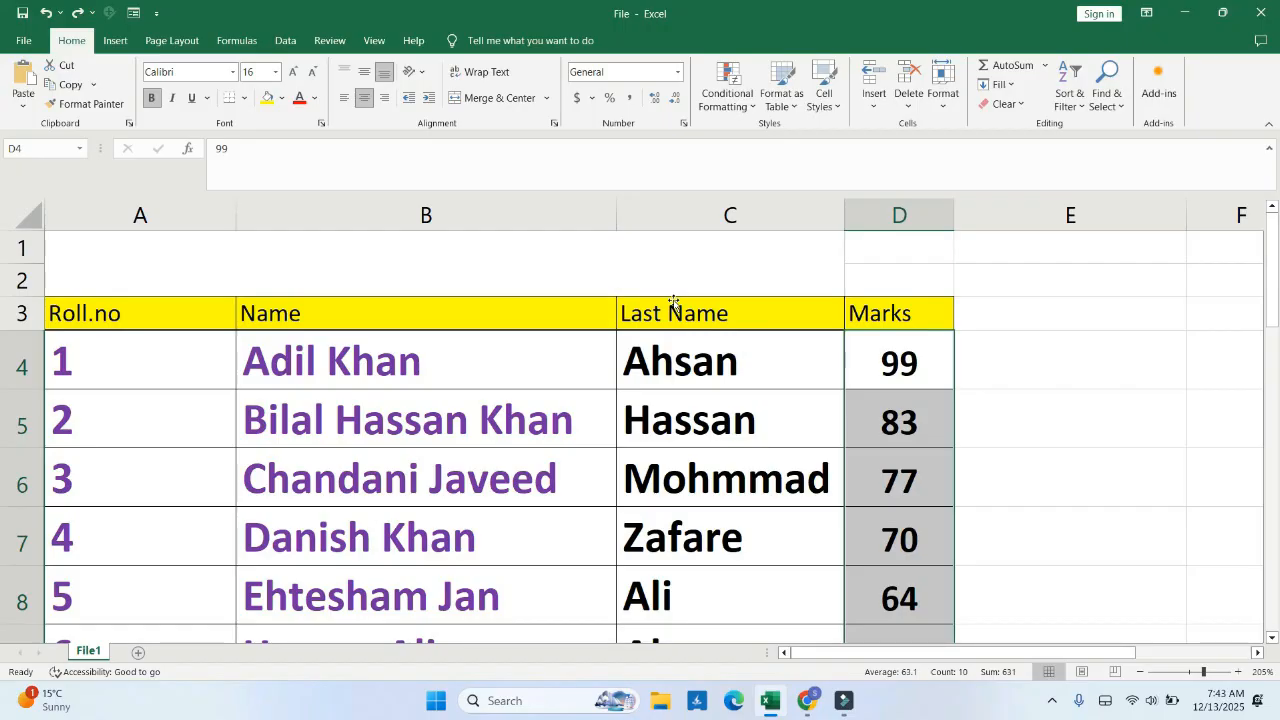
key(ctrl+z)
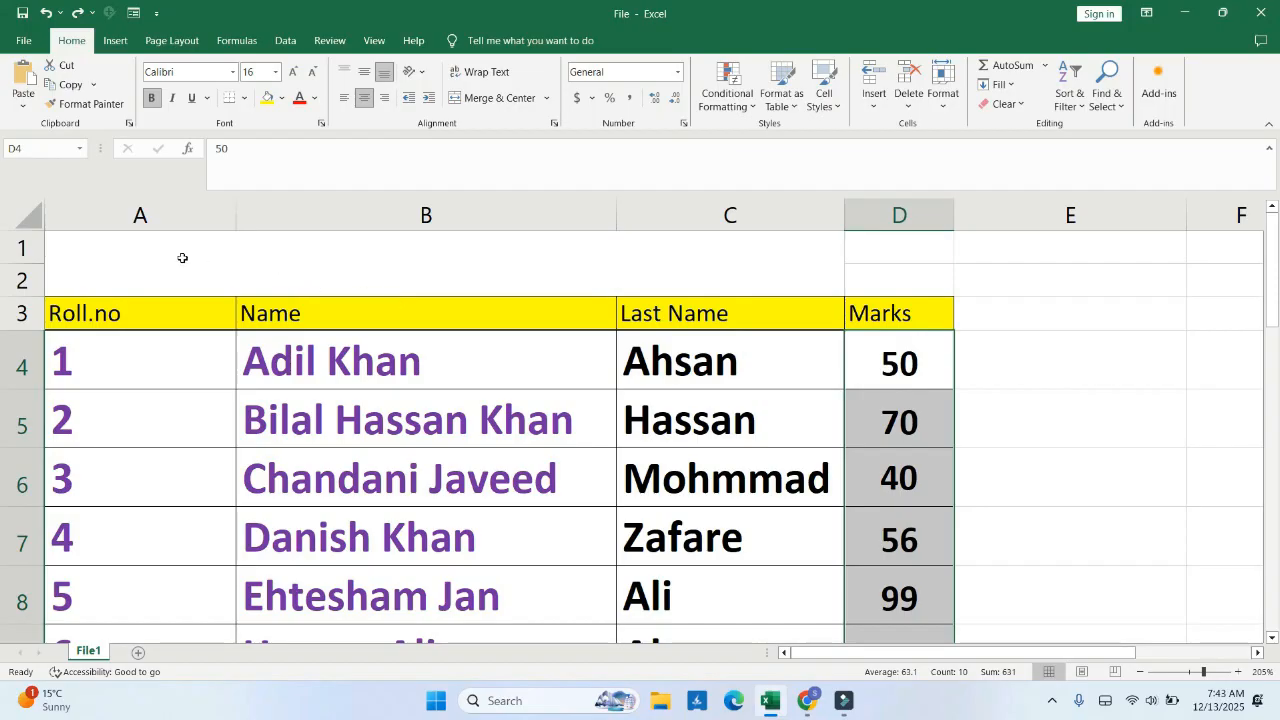
Step: Select the whole student table including its header row, covering A3:D14
click(174, 314)
key(Right)
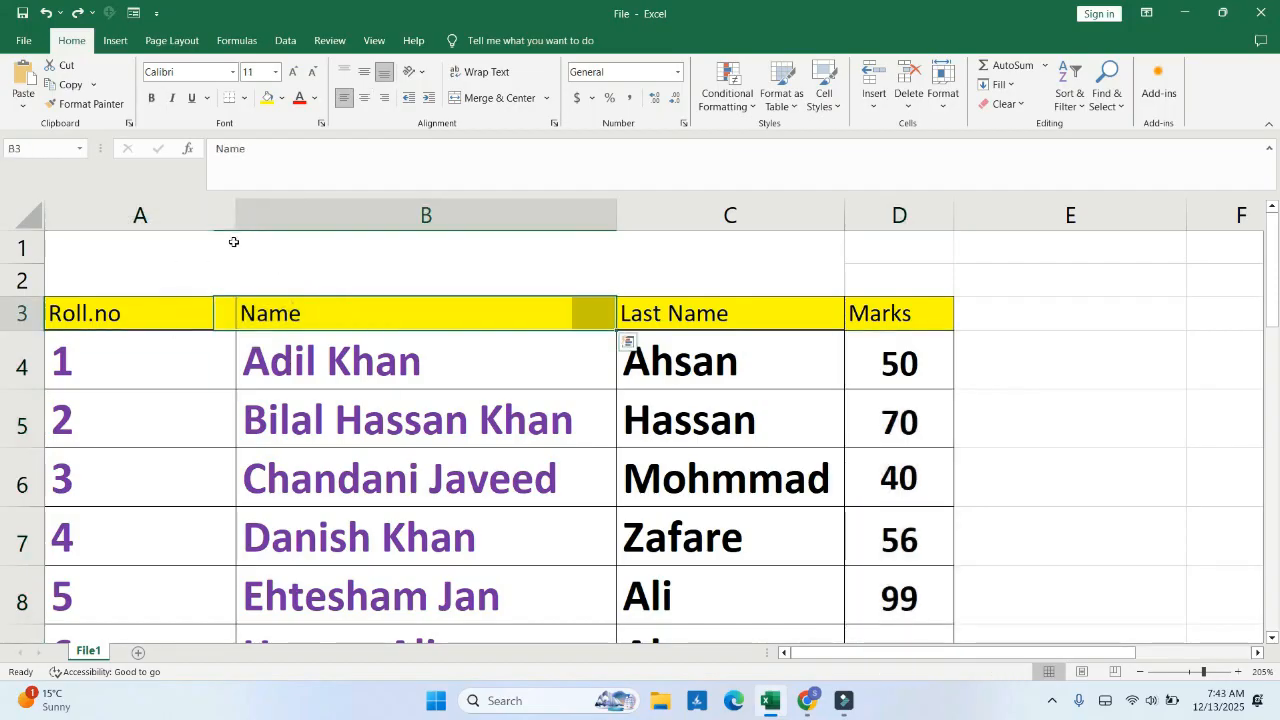
key(Left)
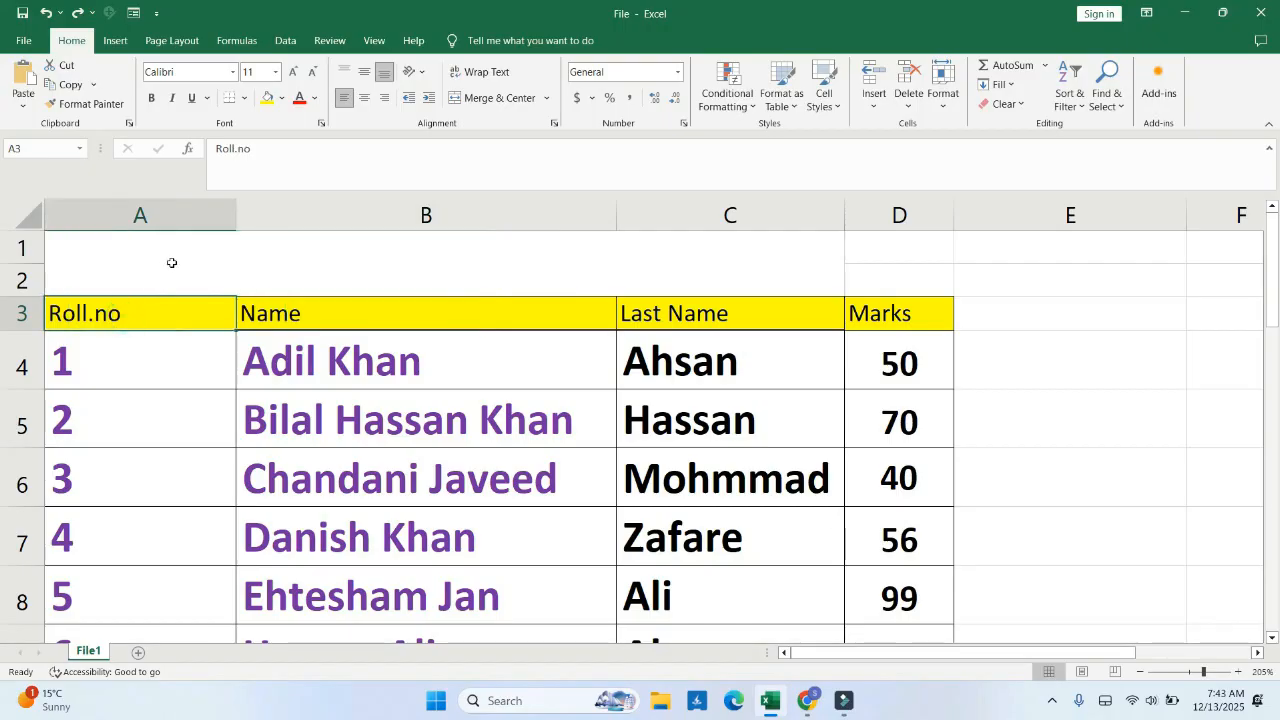
key(shift+Down)
key(shift+Right)
key(shift+Up)
key(shift+Right)
key(shift+Right)
key(shift+Down)
key(shift+Down)
key(shift+Down)
key(shift+Down)
key(shift+Down)
key(shift+Down)
key(shift+Down)
key(shift+Down)
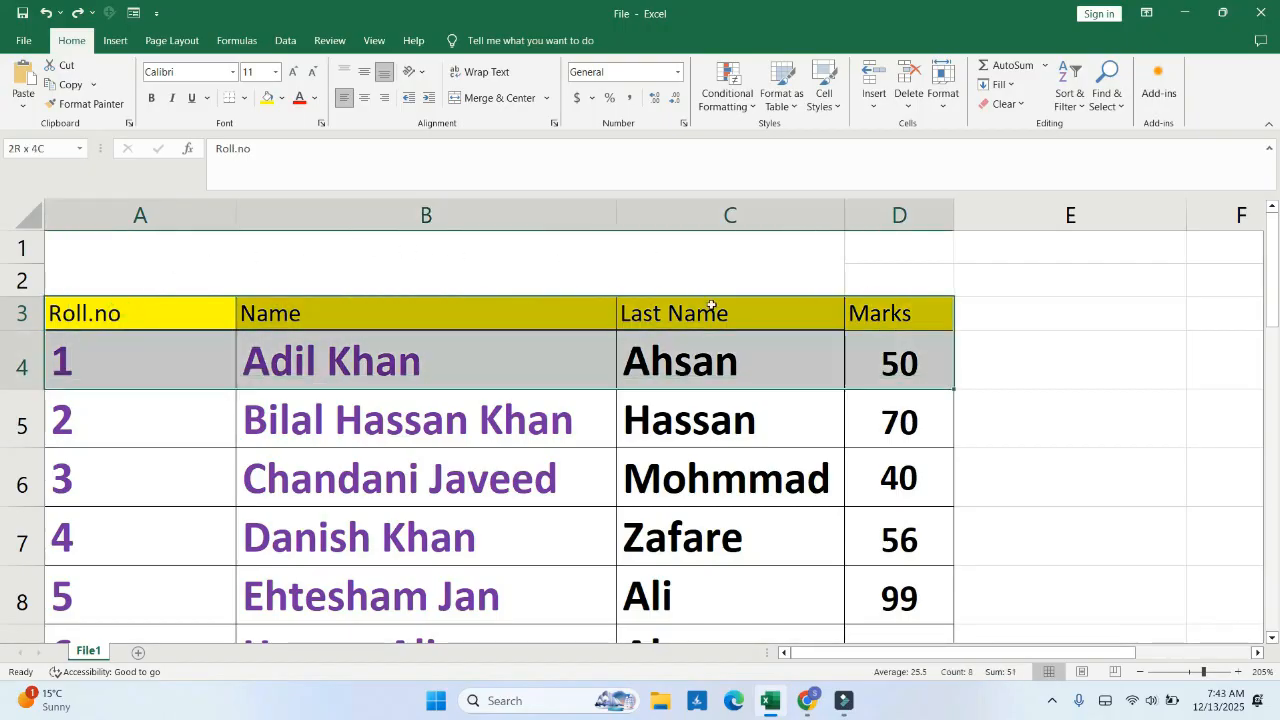
key(shift+Down)
key(shift+Down)
key(shift+Down)
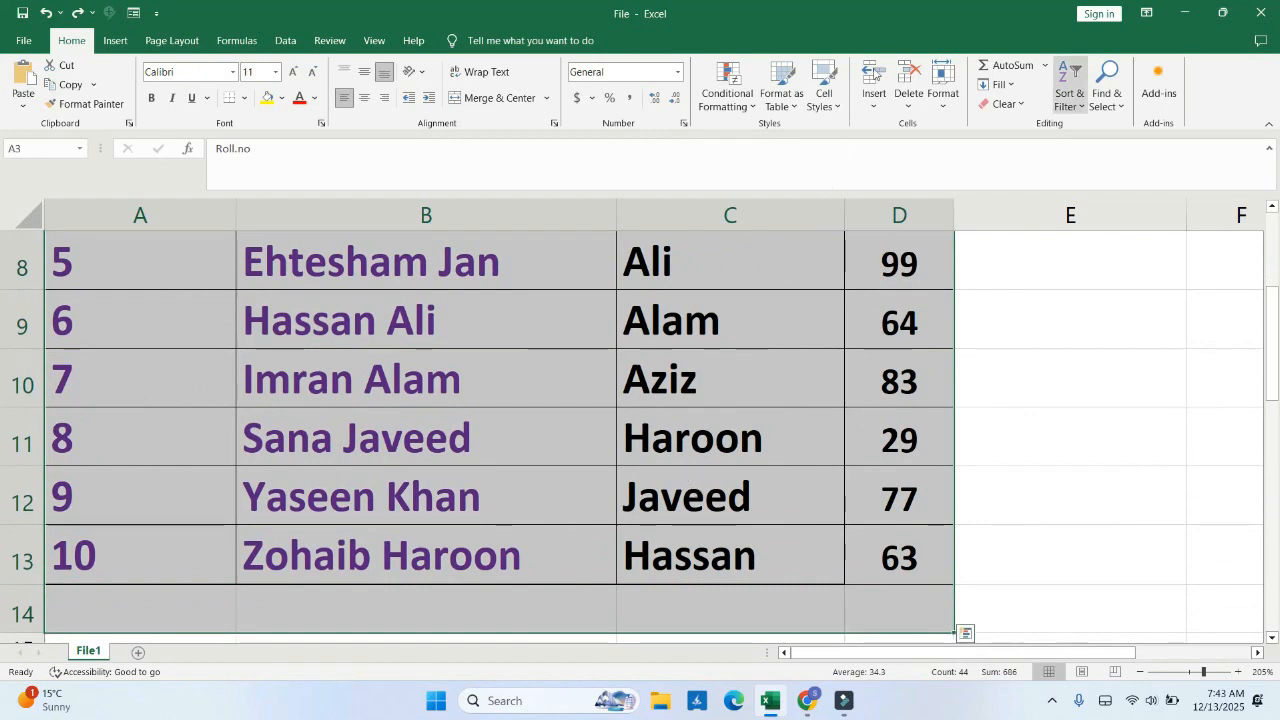
Step: Custom sort the selected table by Marks on cell values, ordered Largest to Smallest, and deselect the range
click(1072, 98)
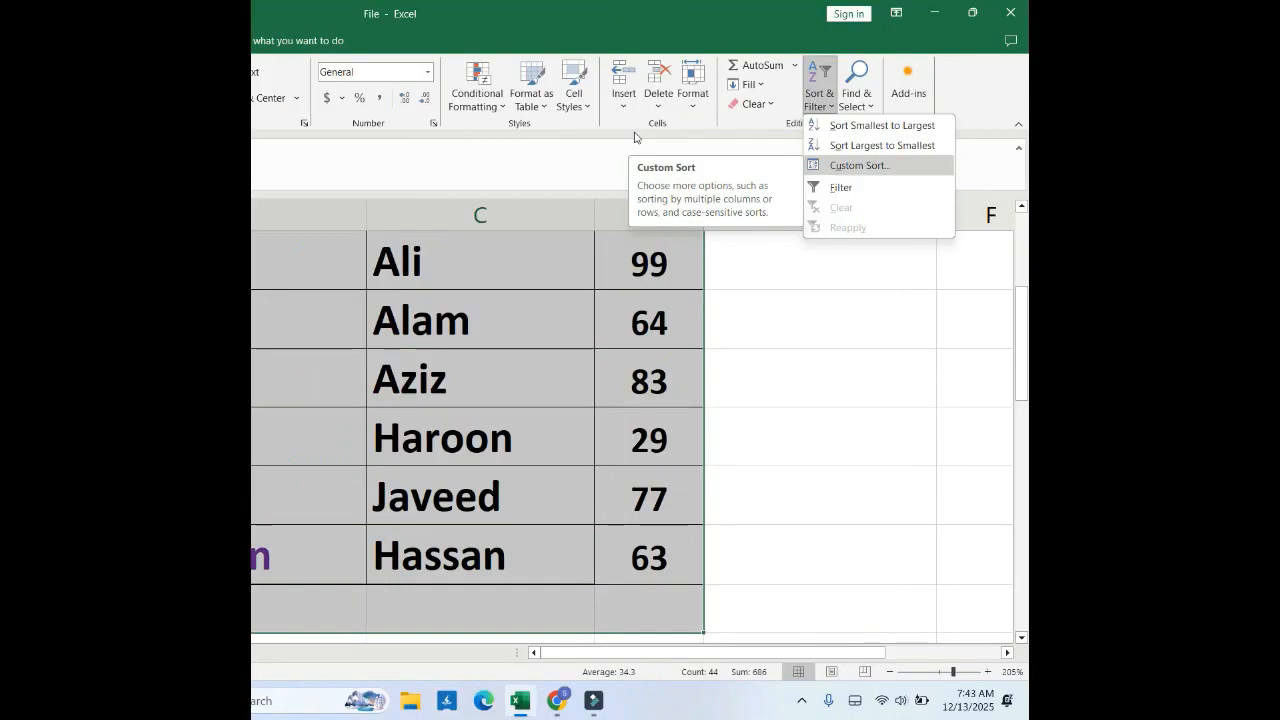
click(859, 165)
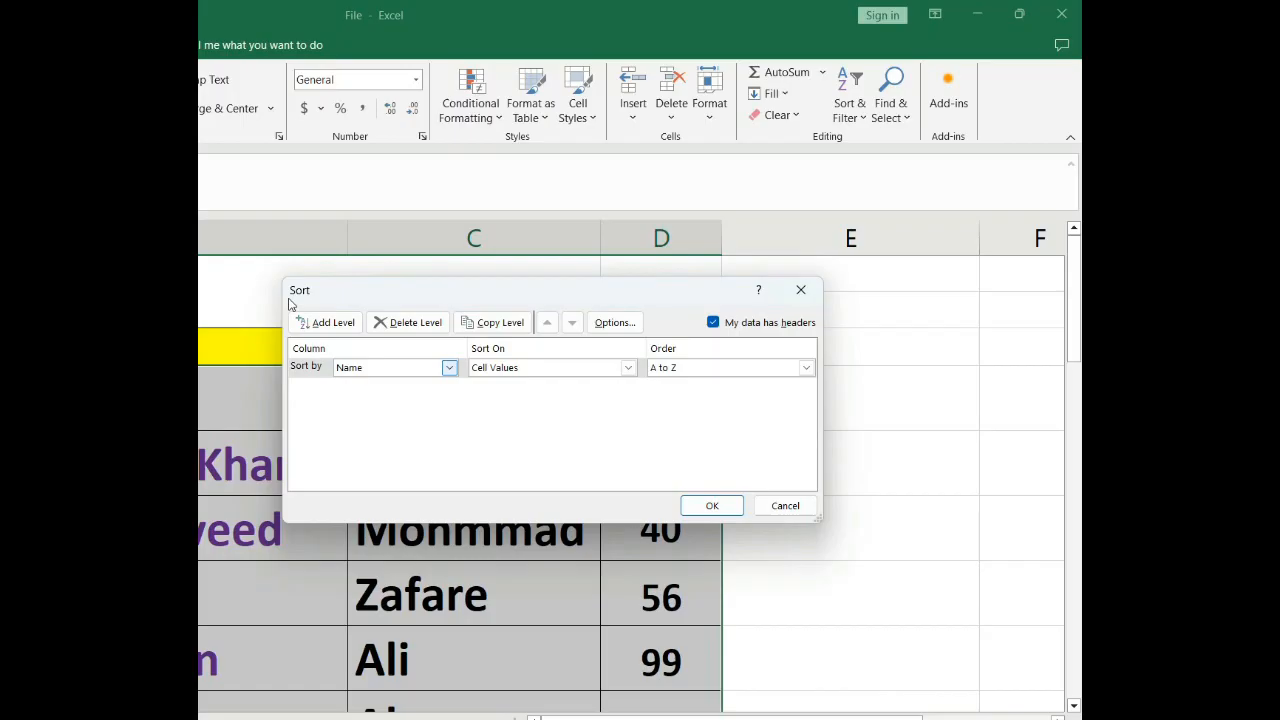
click(449, 367)
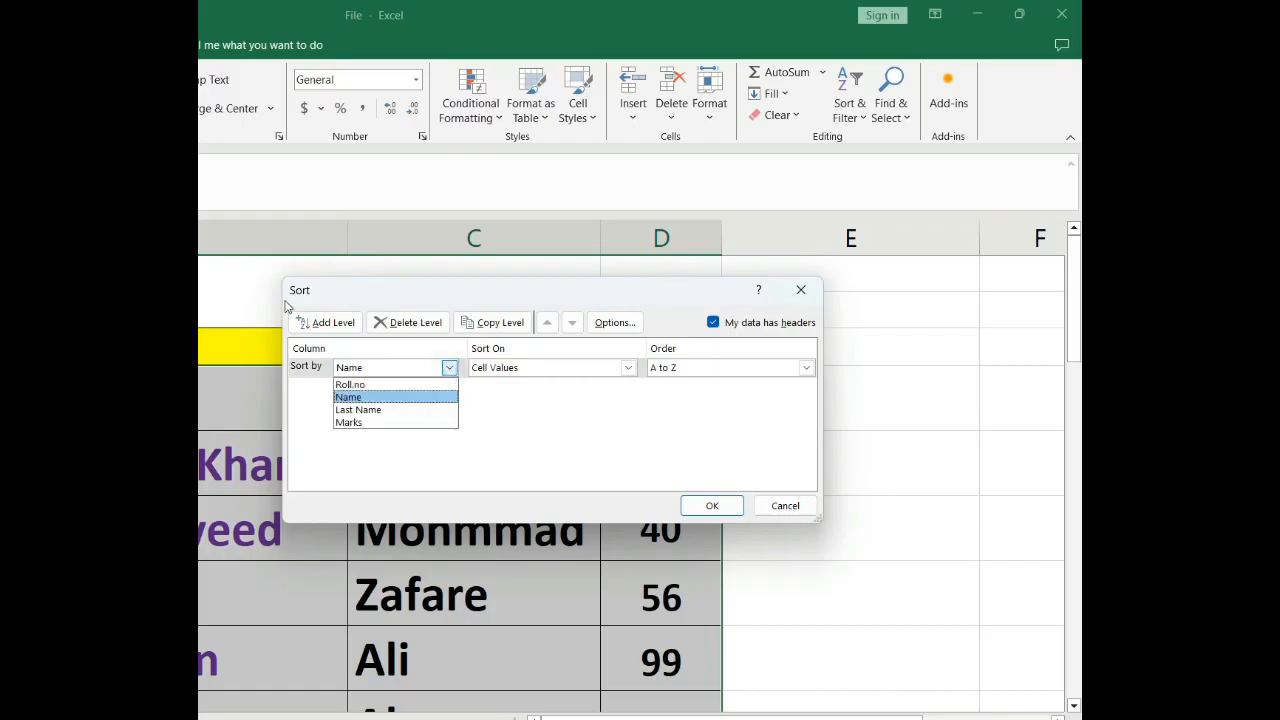
key(Down)
key(Down)
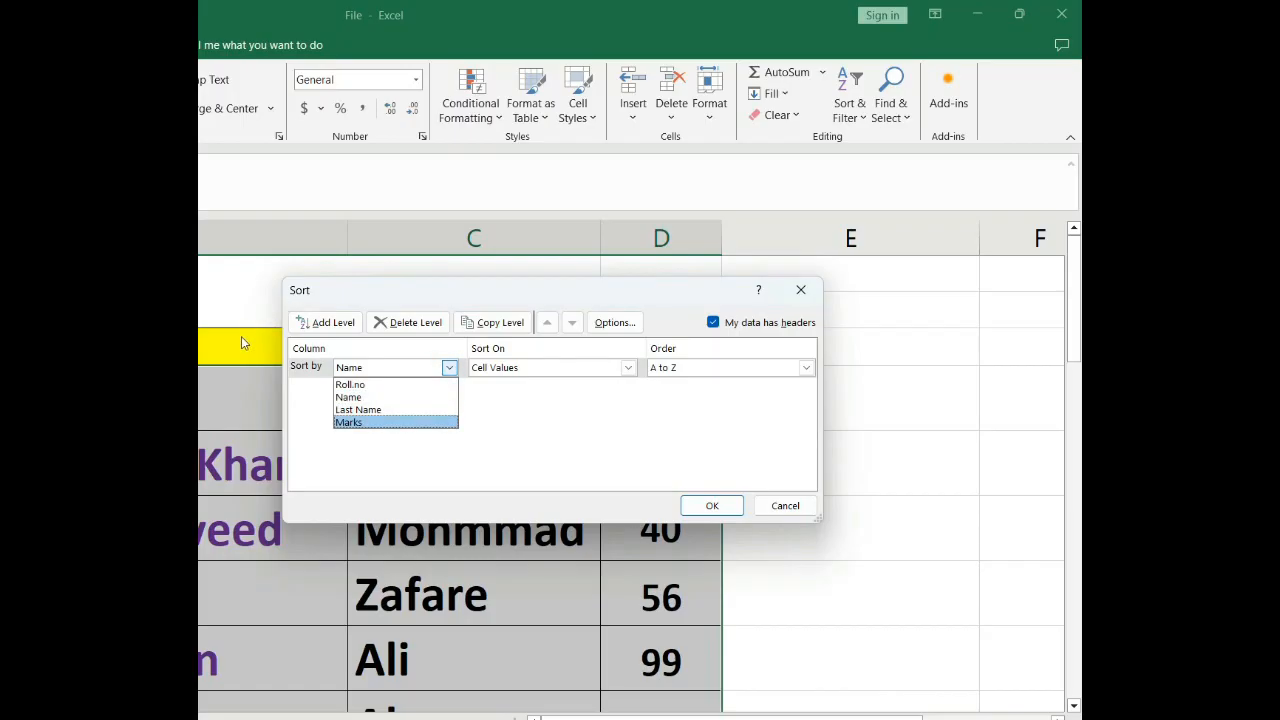
click(384, 420)
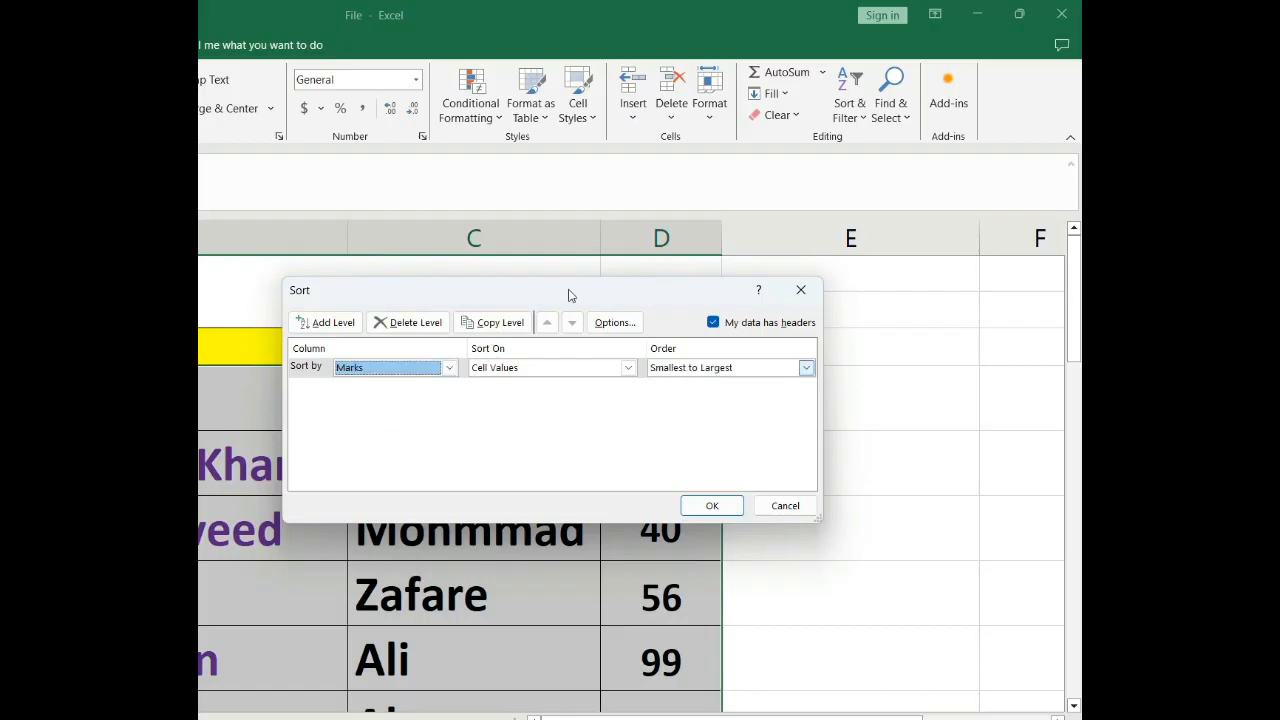
click(805, 367)
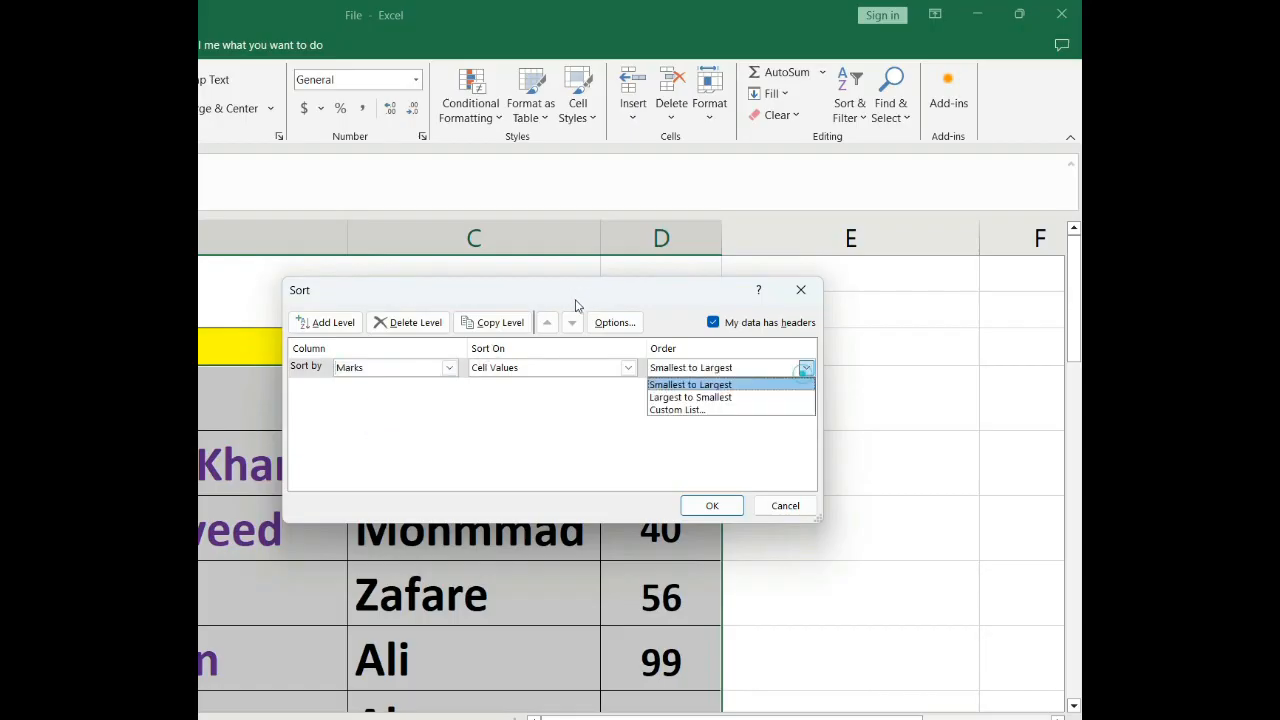
click(750, 395)
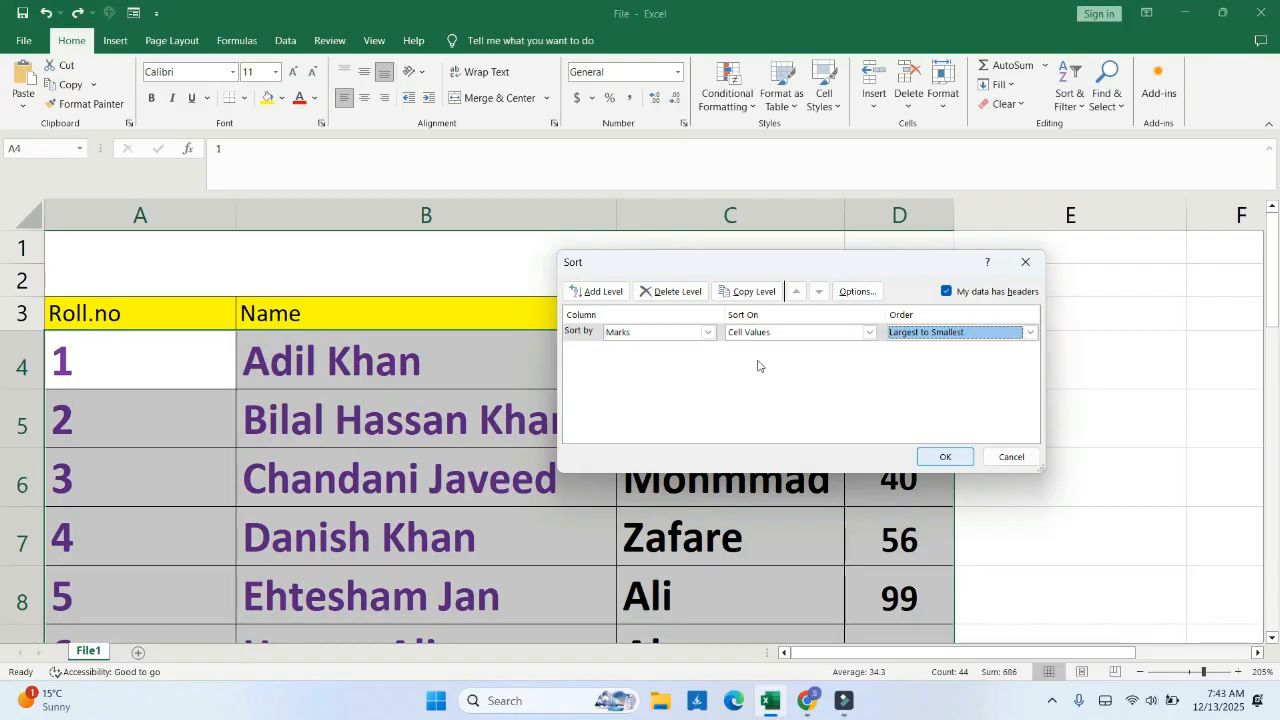
click(945, 456)
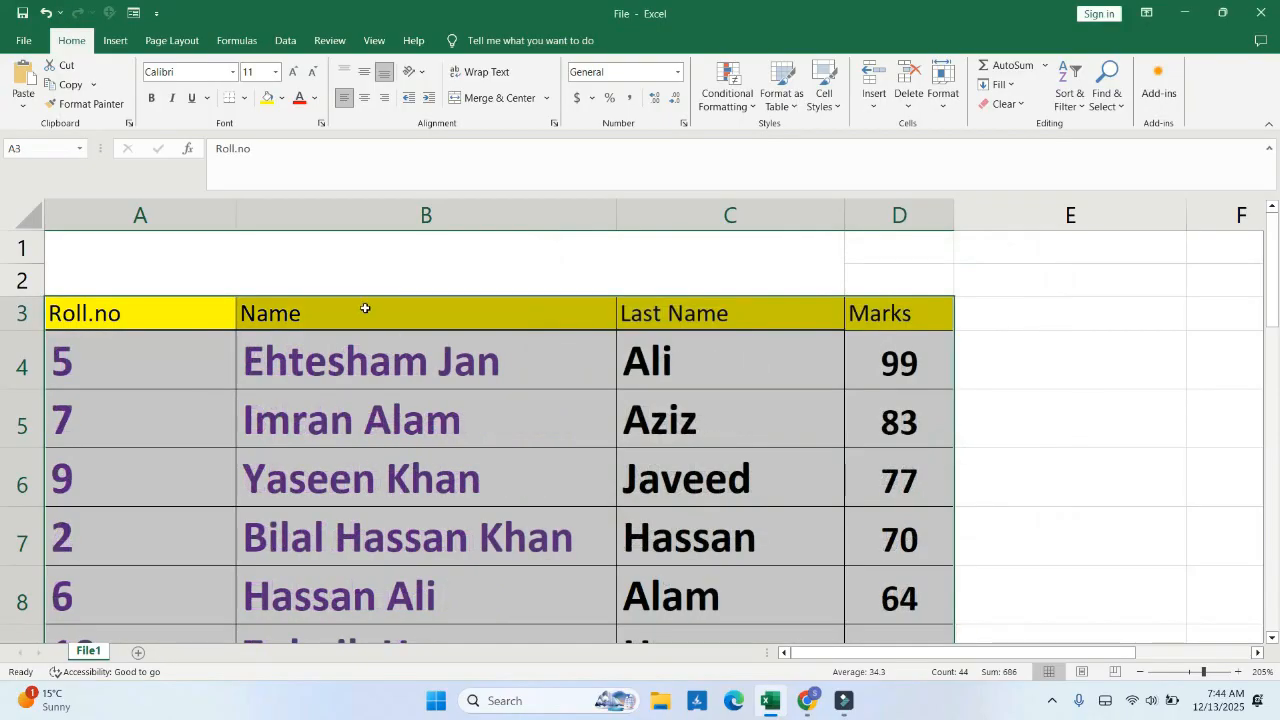
click(456, 386)
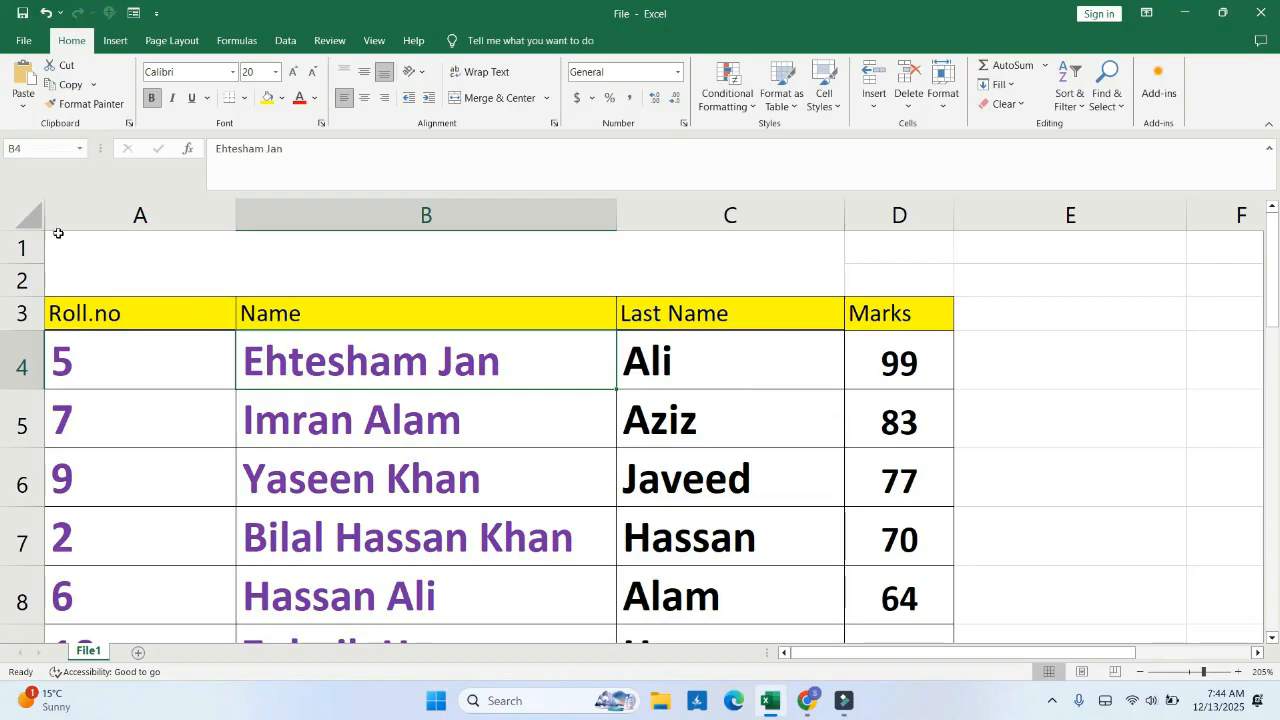
Step: Custom sort the student table A3:D13 by Marks on cell values, ordered Smallest to Largest, and deselect the range
drag(101, 305, 706, 336)
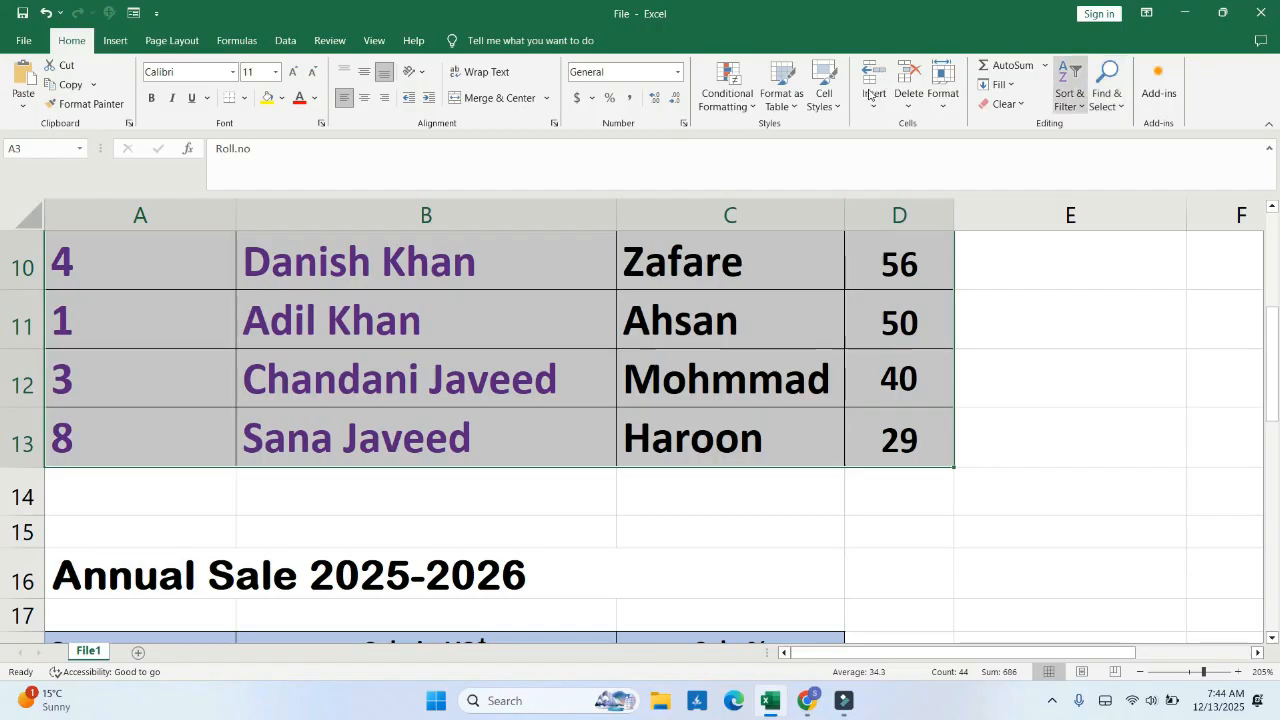
click(1069, 98)
click(1092, 165)
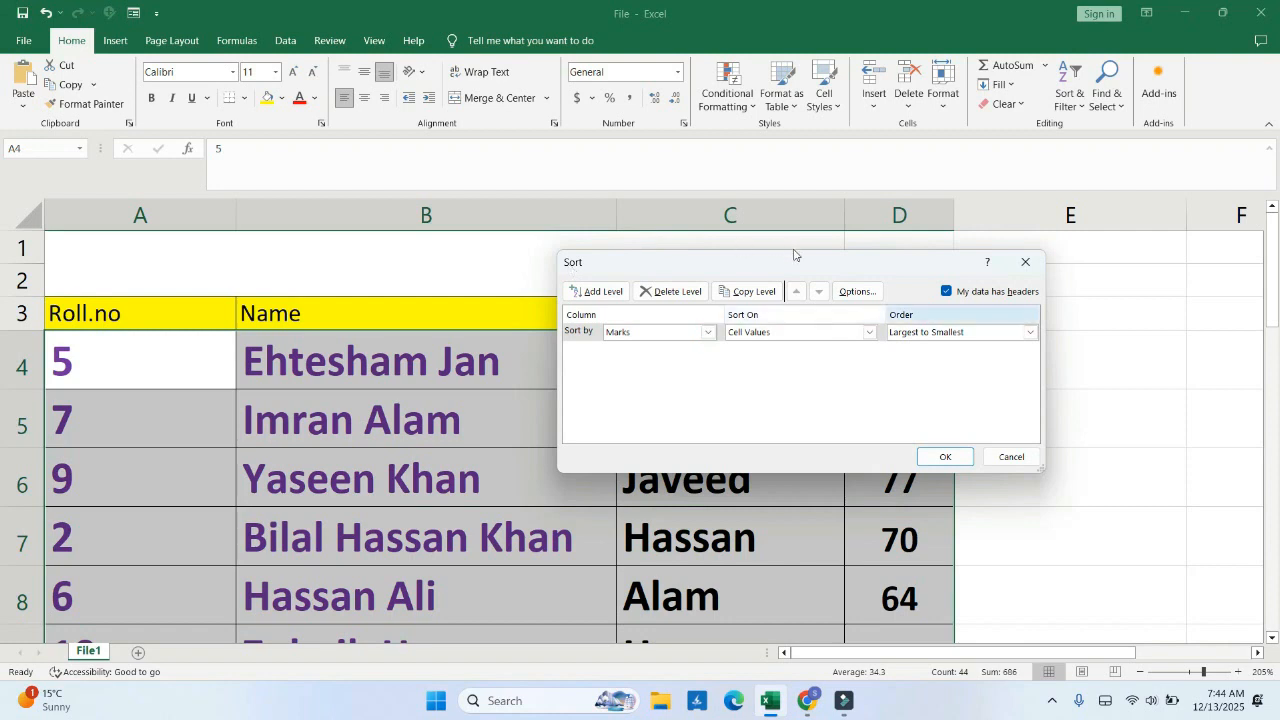
click(1026, 331)
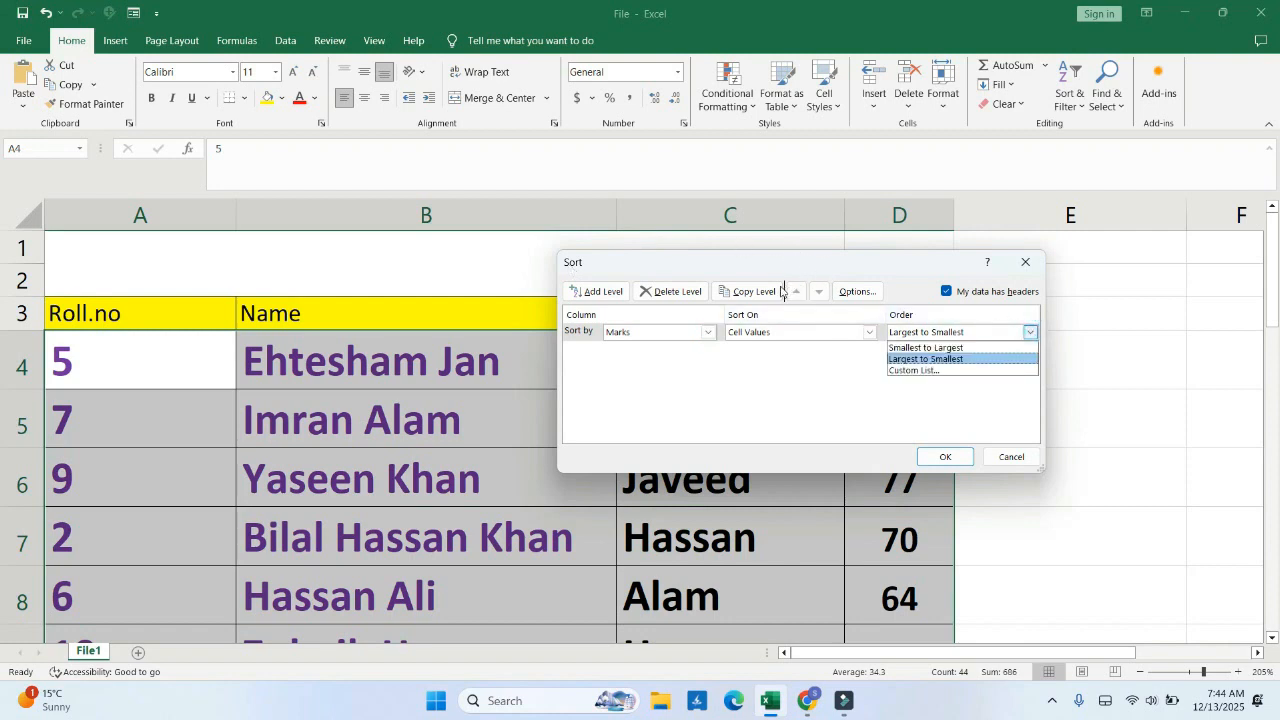
key(Up)
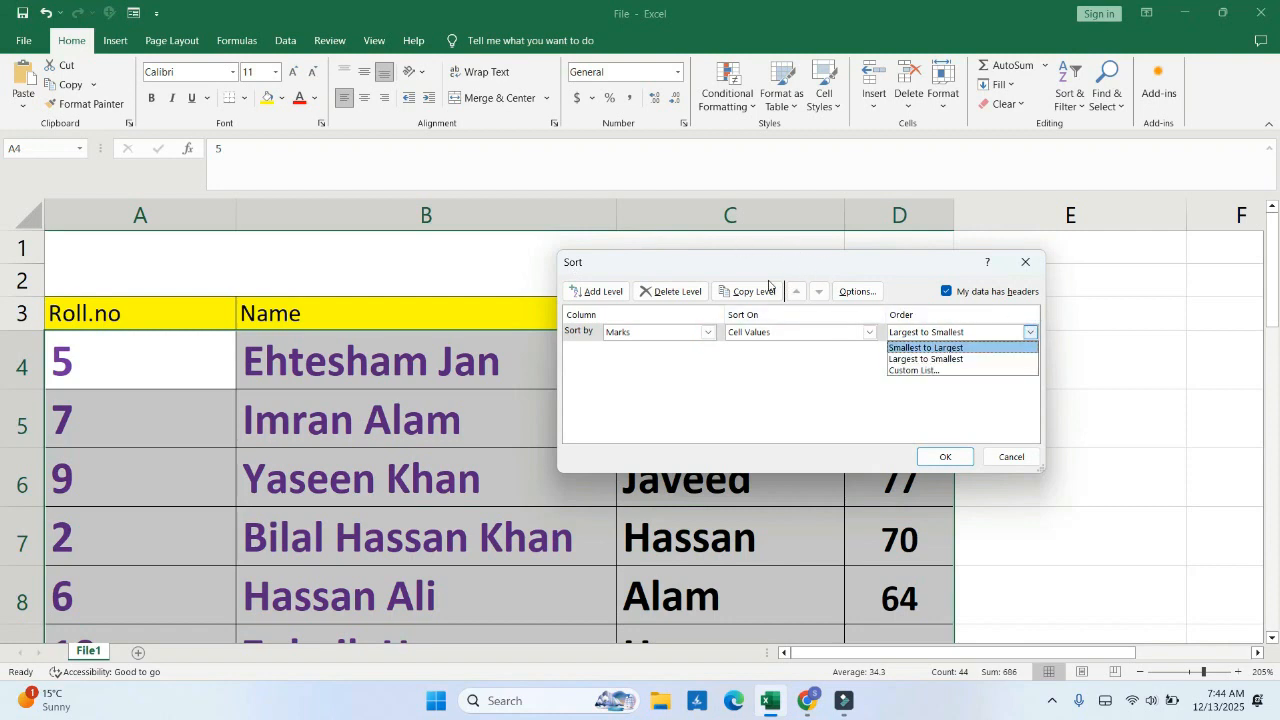
click(957, 347)
key(Return)
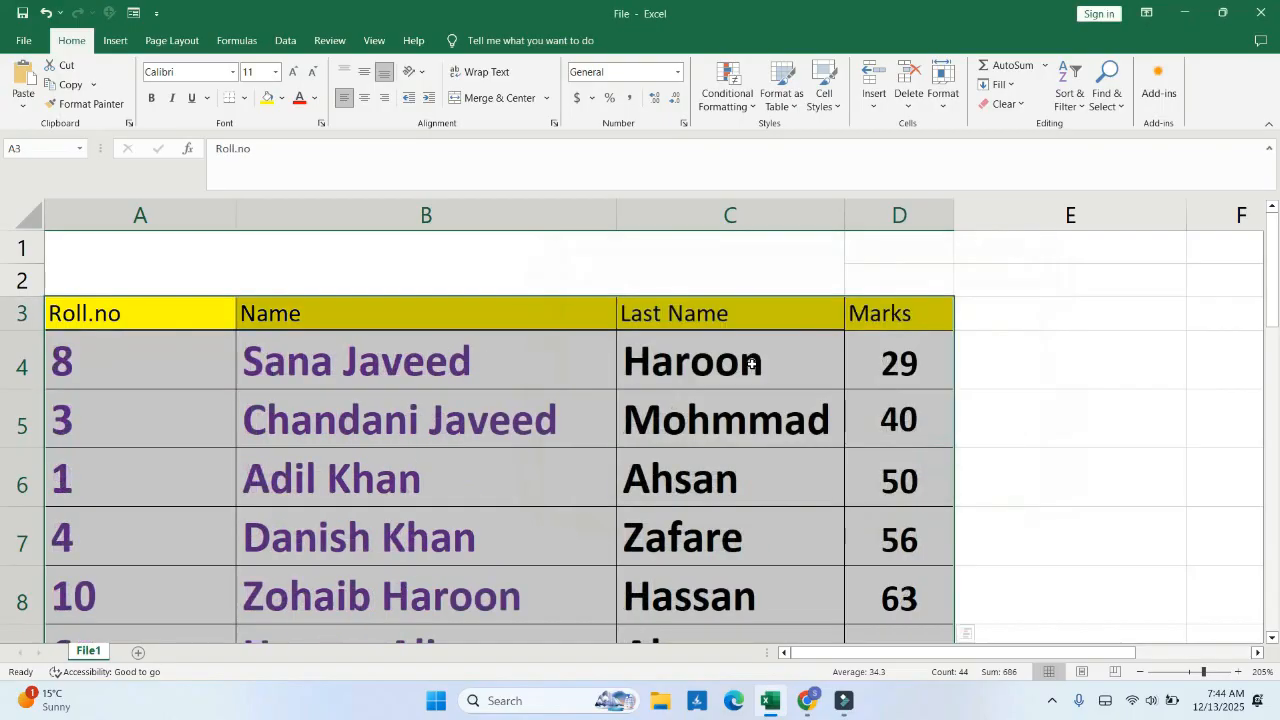
click(362, 378)
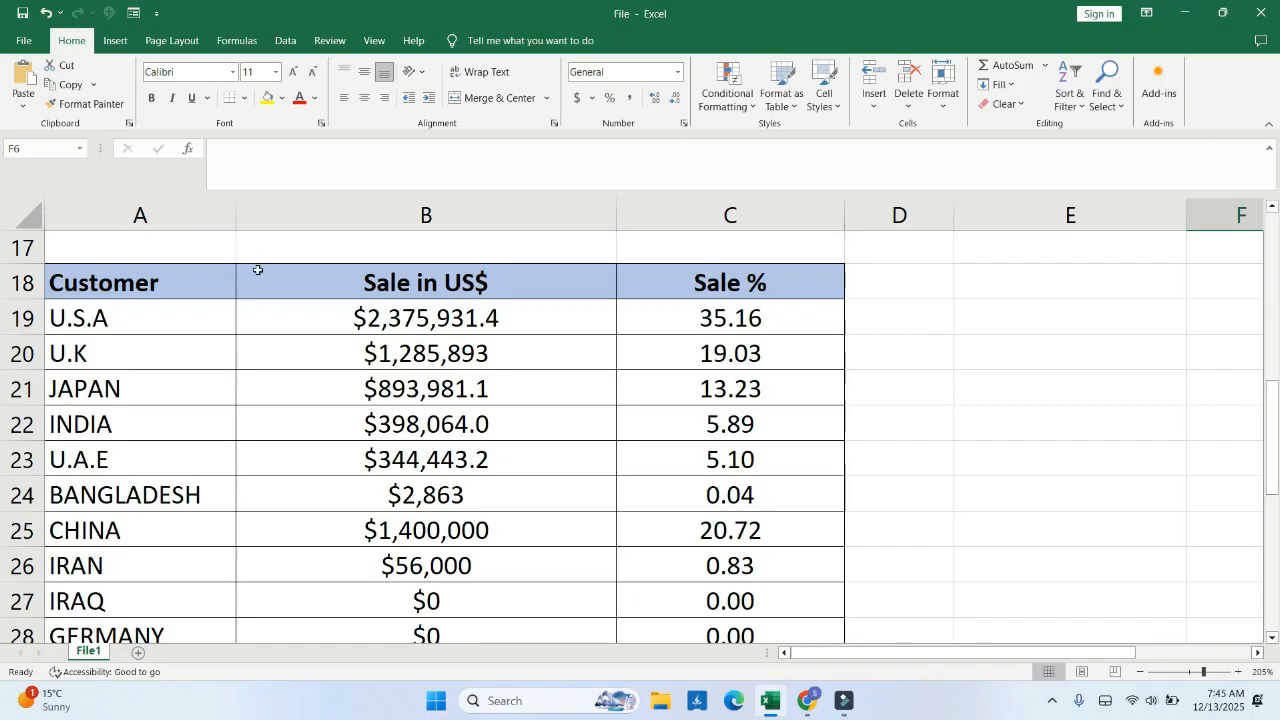
Step: Start a Custom Sort on the customer and sales range A18:B28 with Sale in US$ as the sort column
drag(110, 283, 577, 435)
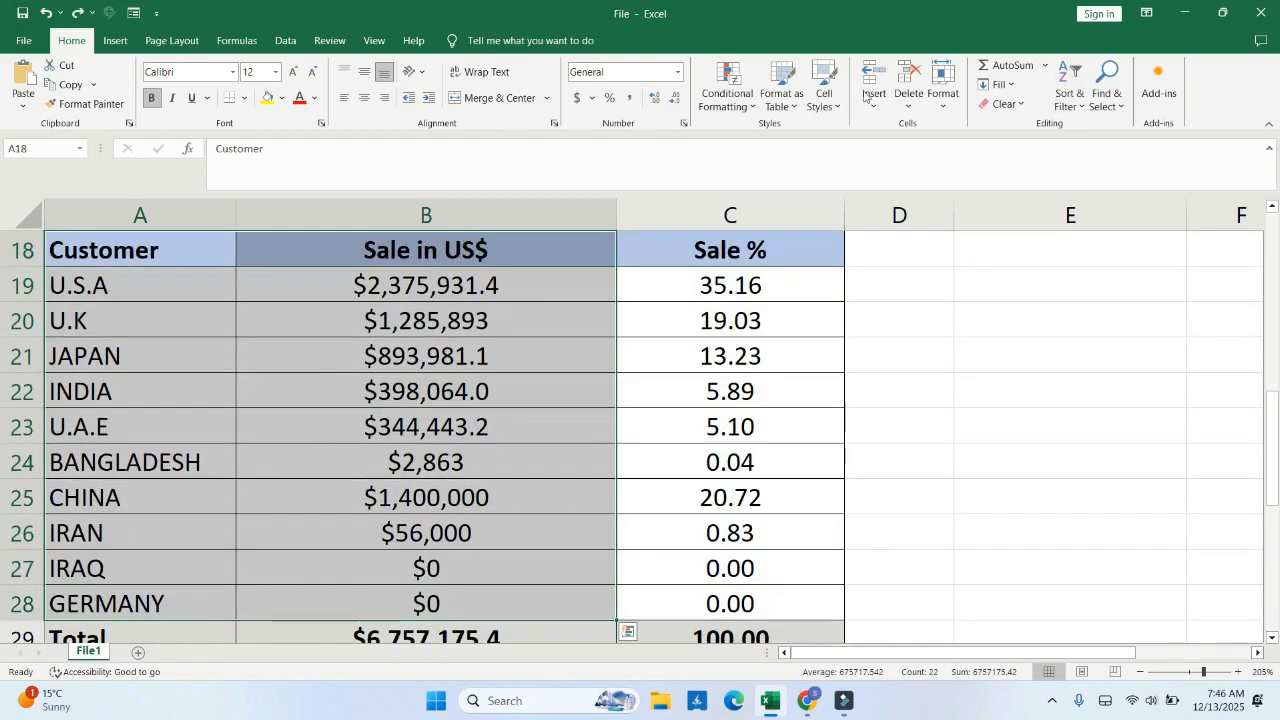
key(Return)
key(Down)
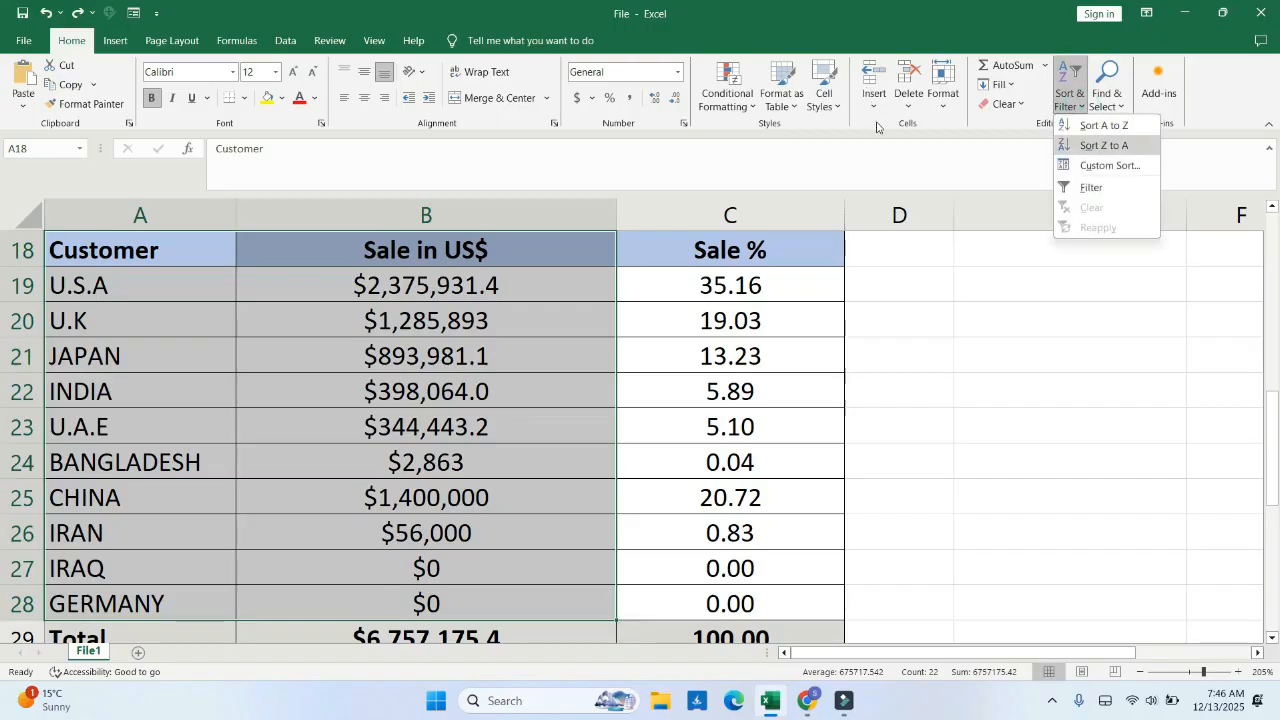
key(Down)
key(Return)
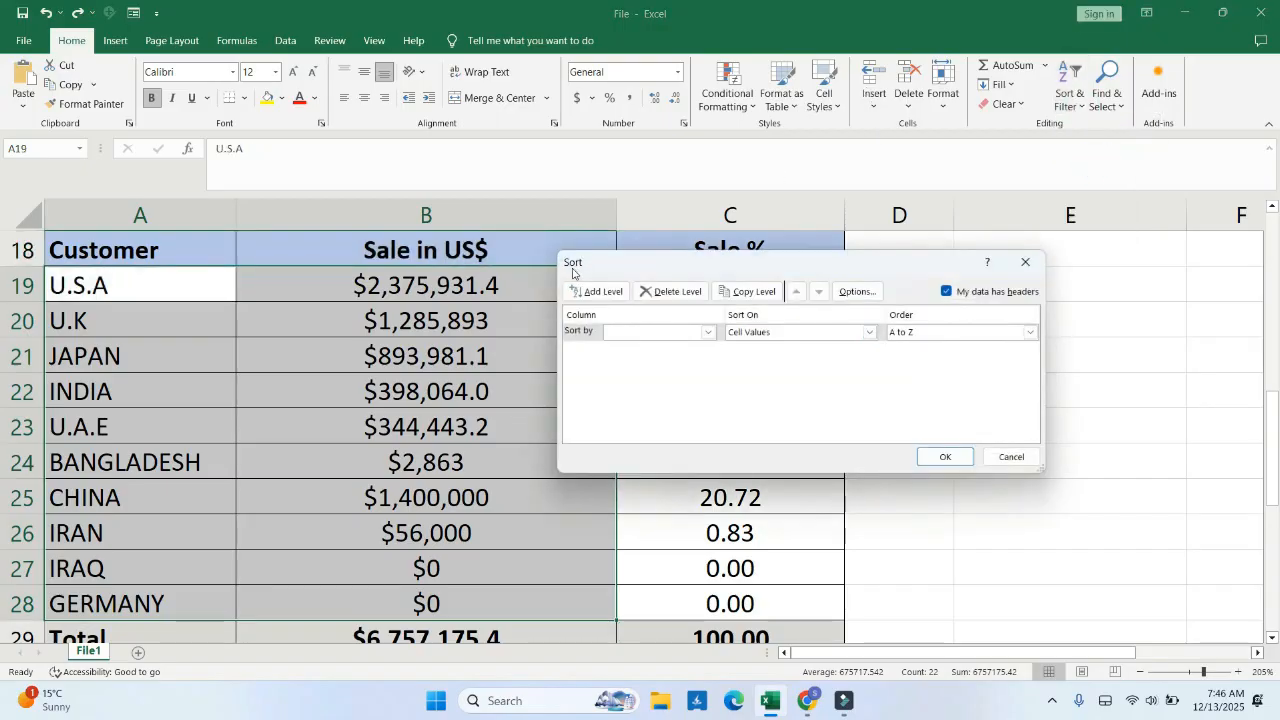
key(alt+Down)
key(Down)
key(Return)
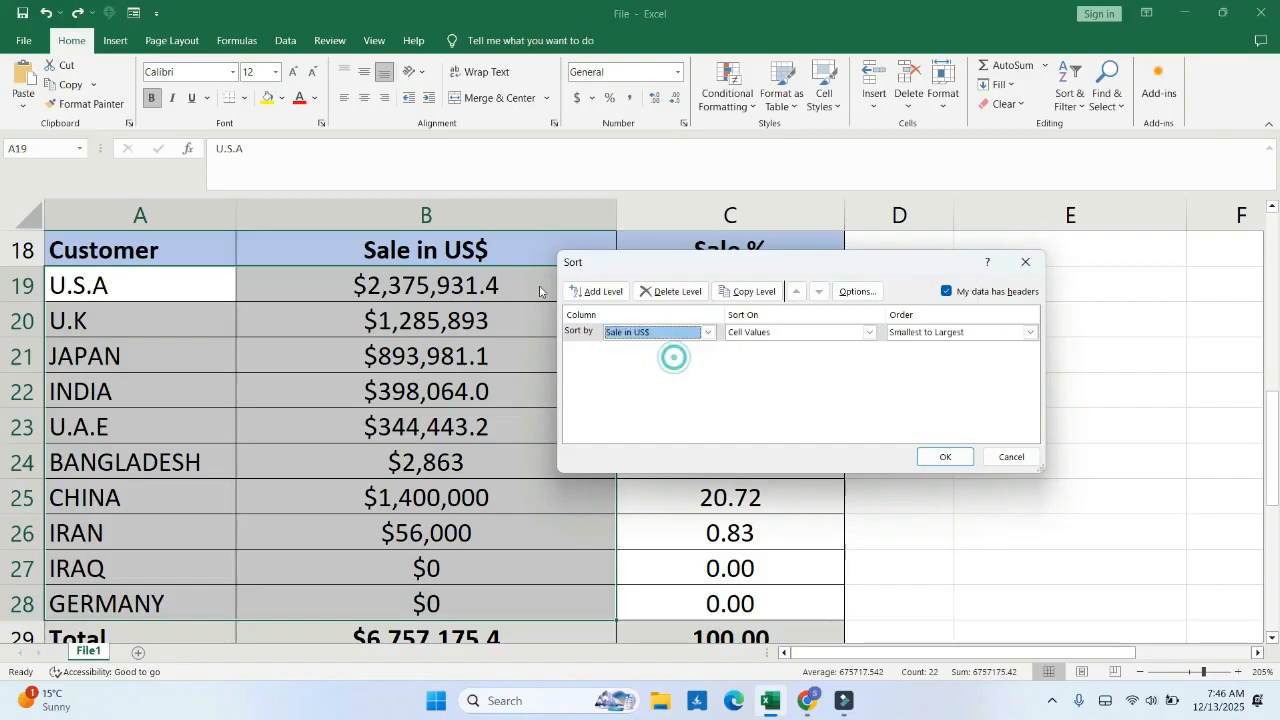
key(alt+Down)
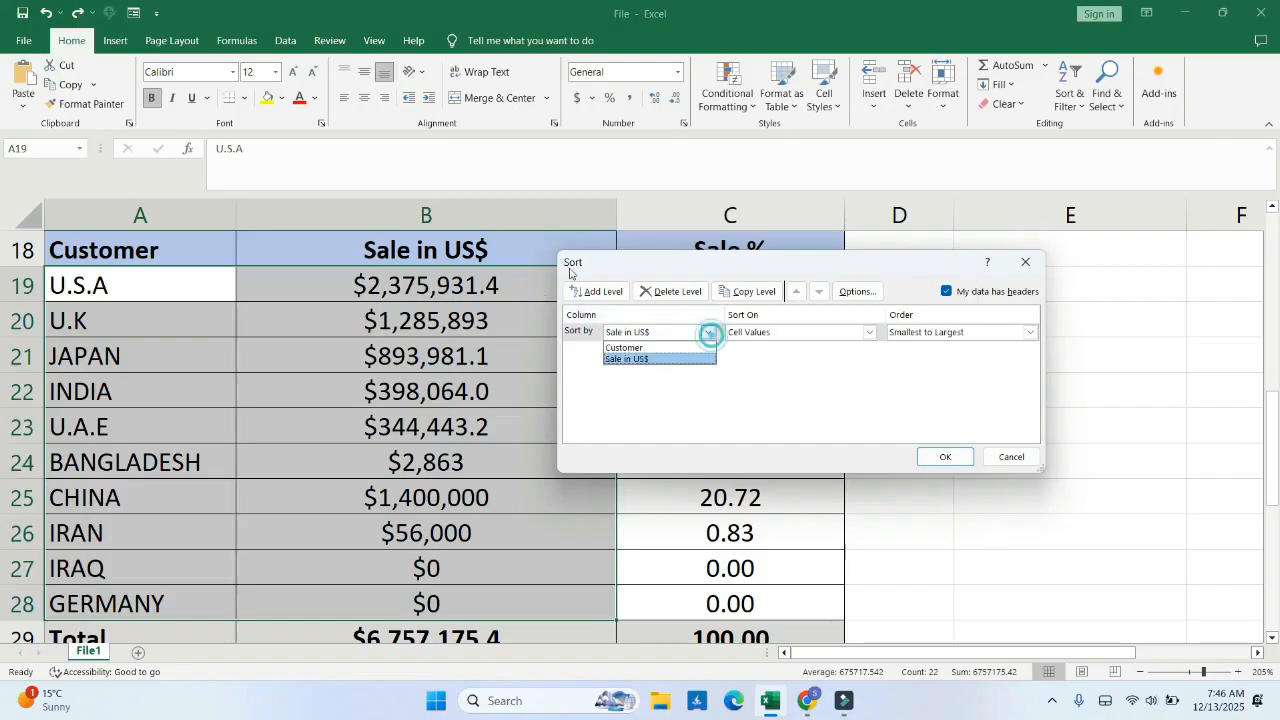
key(Up)
key(Down)
key(Return)
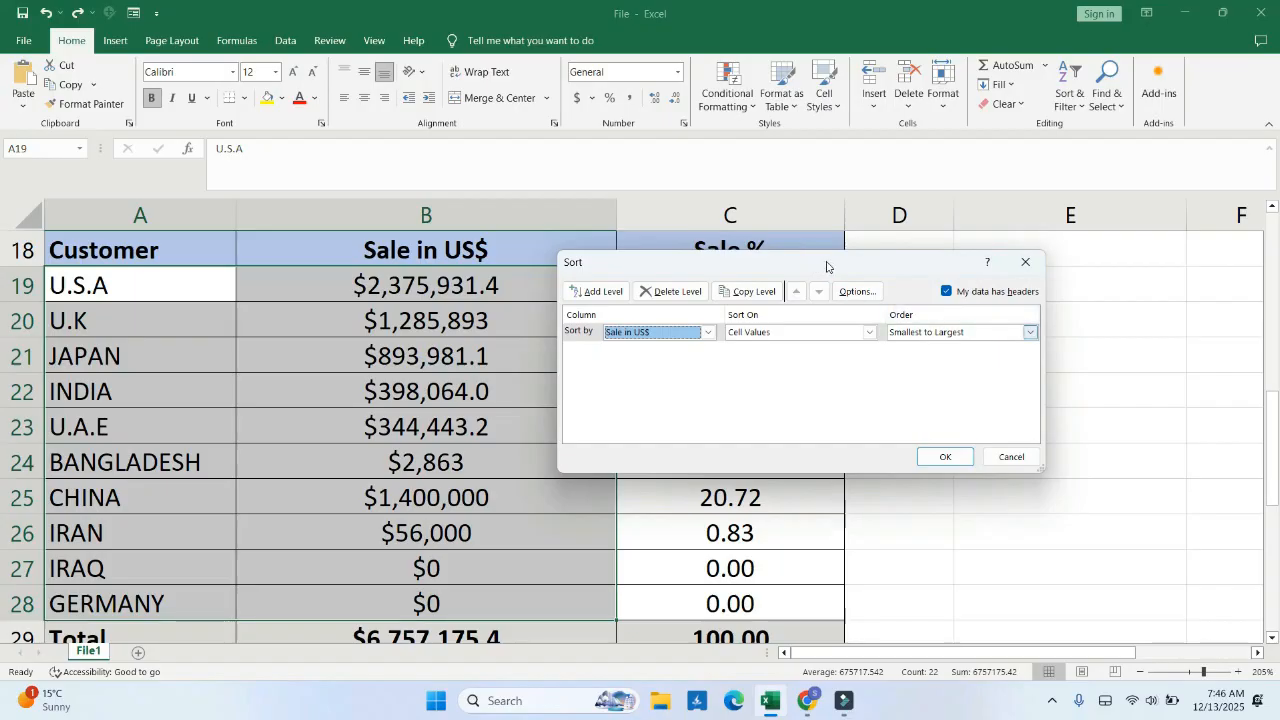
Step: Set the sort order to Largest to Smallest, apply the sort to the sales range, and deselect it
key(Tab)
key(Tab)
key(alt+Down)
key(Down)
key(Return)
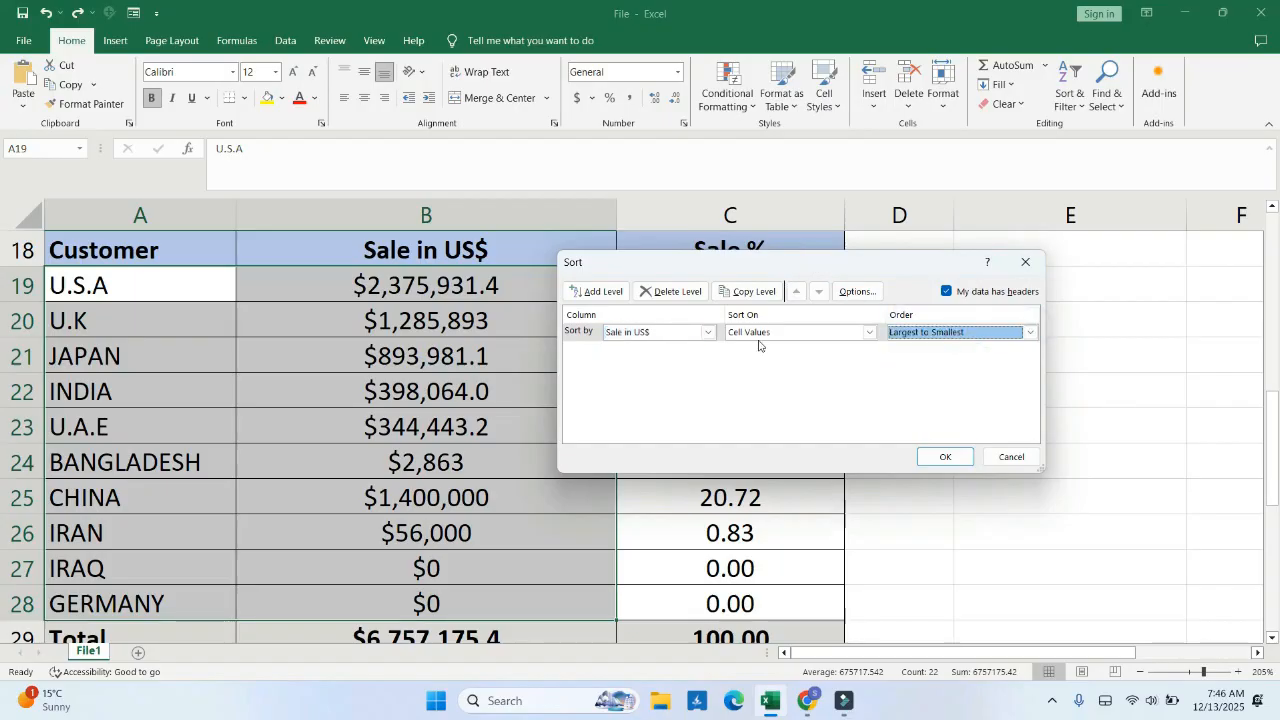
key(Return)
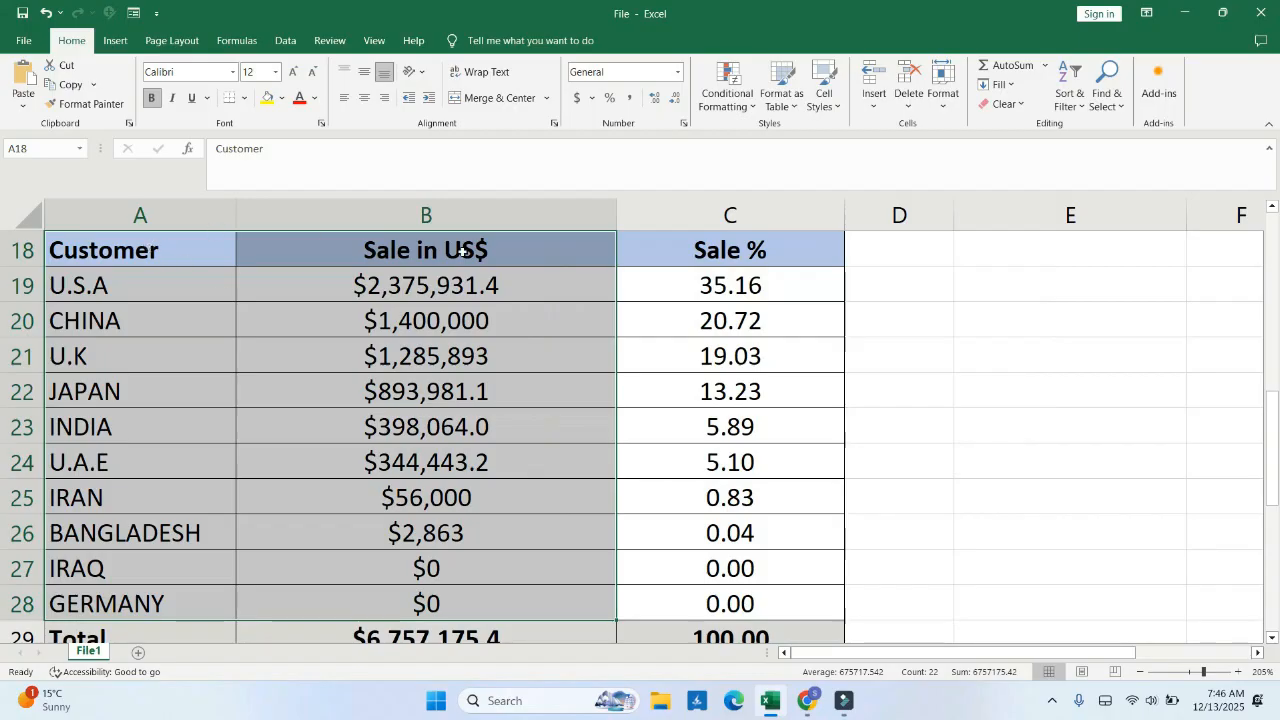
click(578, 314)
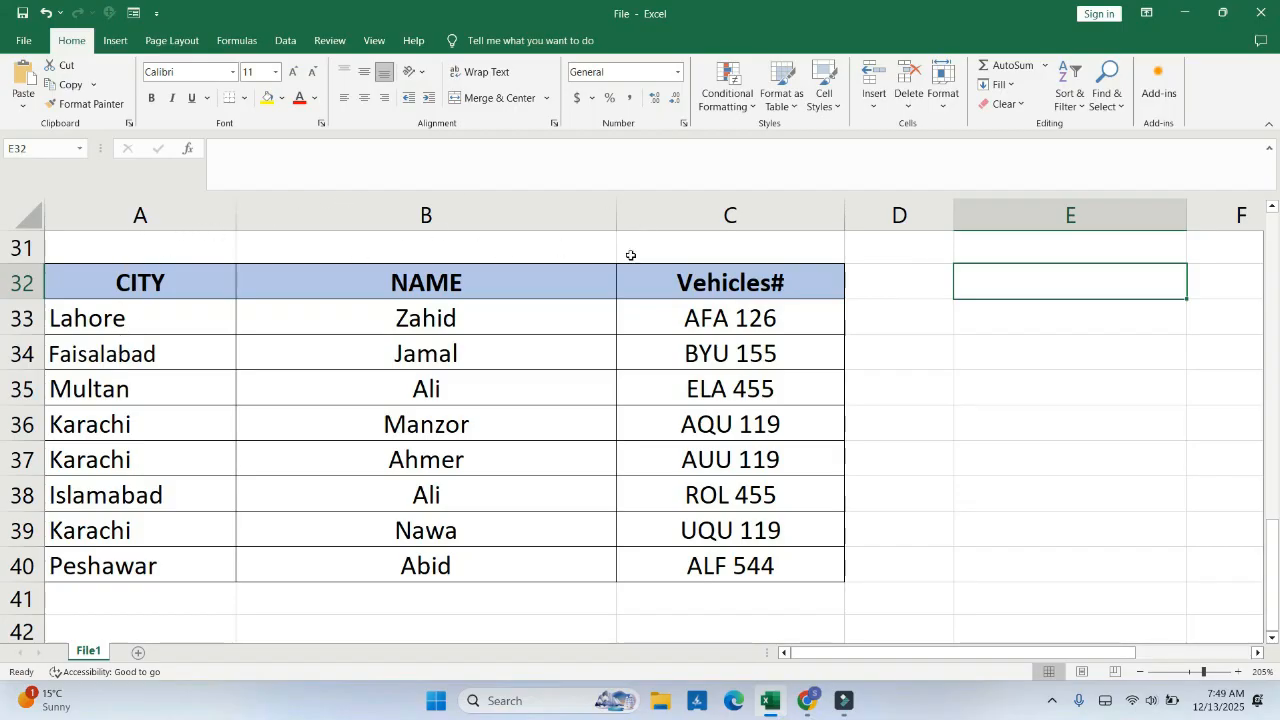
Step: Select the whole city and vehicles table including its header row, covering A32:C40
click(786, 316)
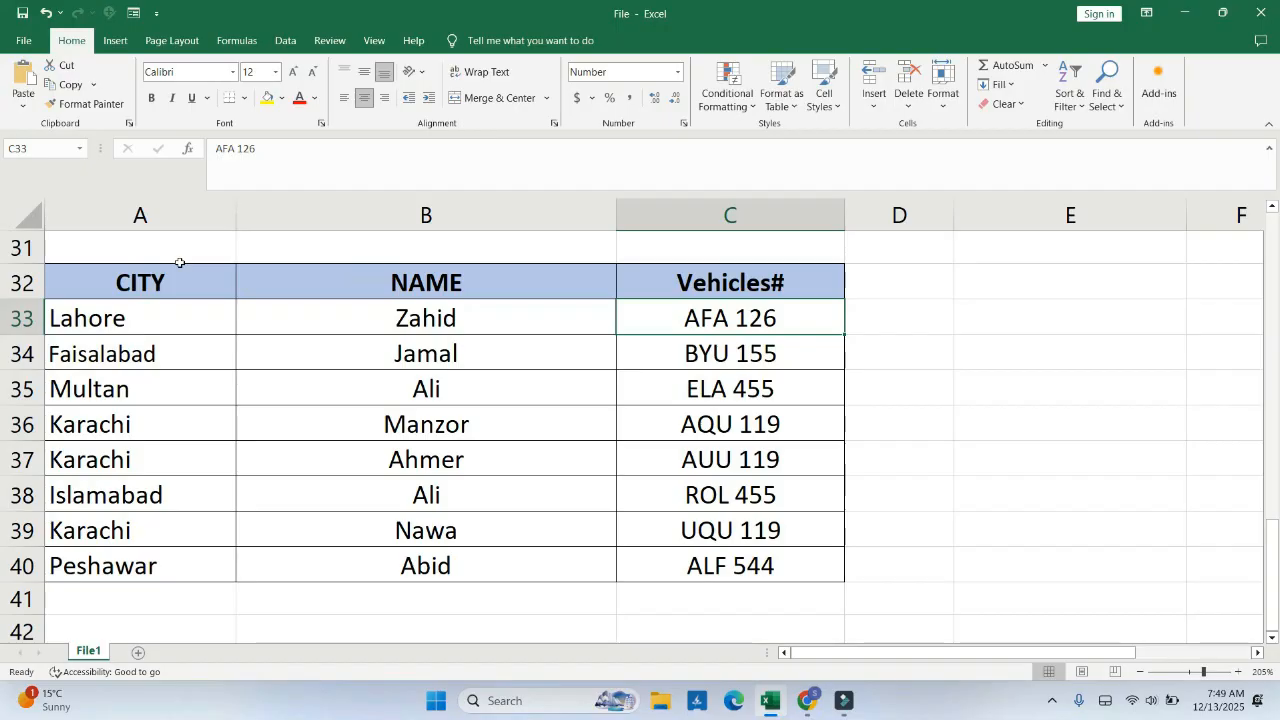
key(Left)
drag(138, 283, 361, 320)
key(shift+Right)
key(shift+Down)
key(shift+Down)
key(shift+Down)
key(shift+Down)
key(shift+Down)
key(shift+Down)
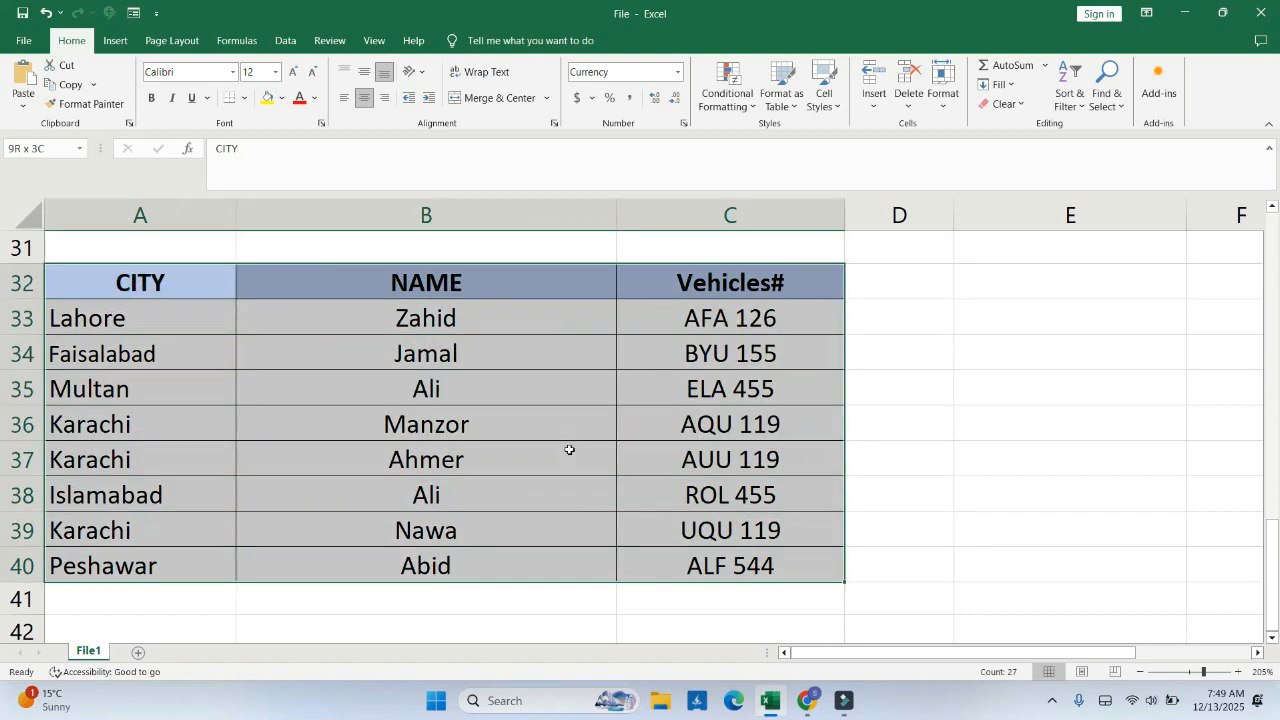
Step: Start a Custom Sort and set its order to a new custom list: Karachi, Lahore, Islamabad, Peshawar, Multan
click(1069, 97)
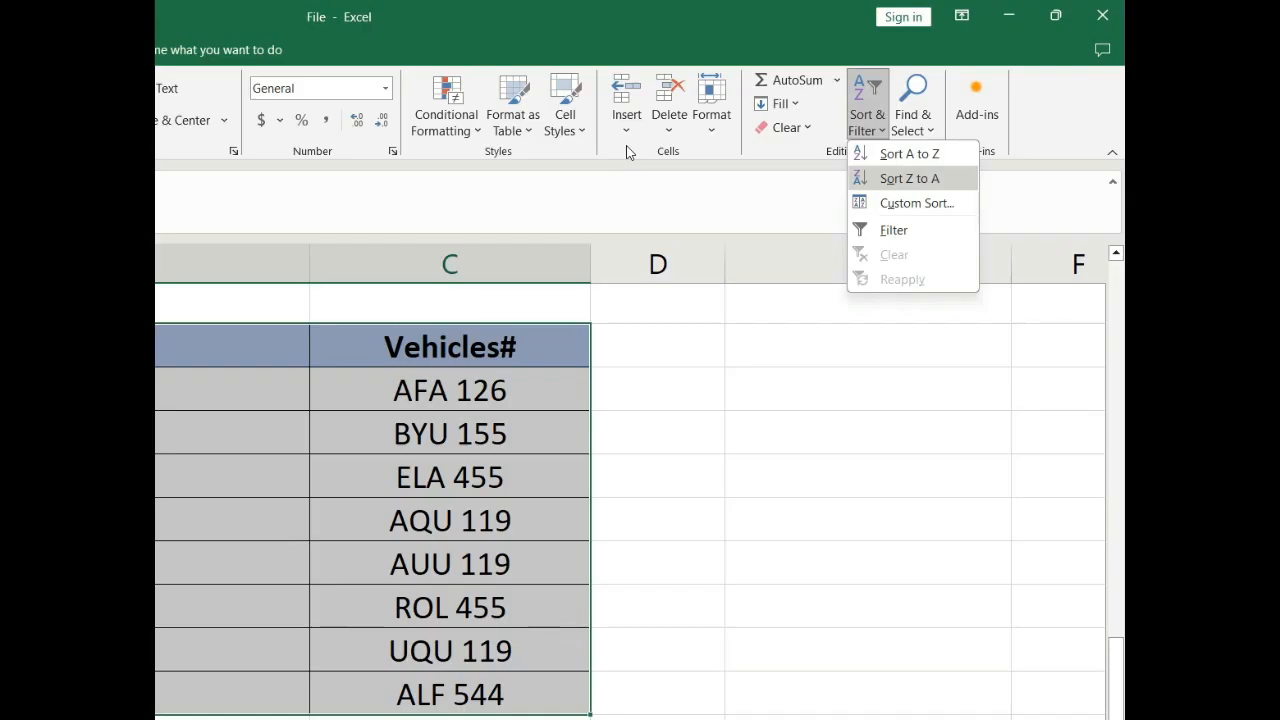
click(900, 203)
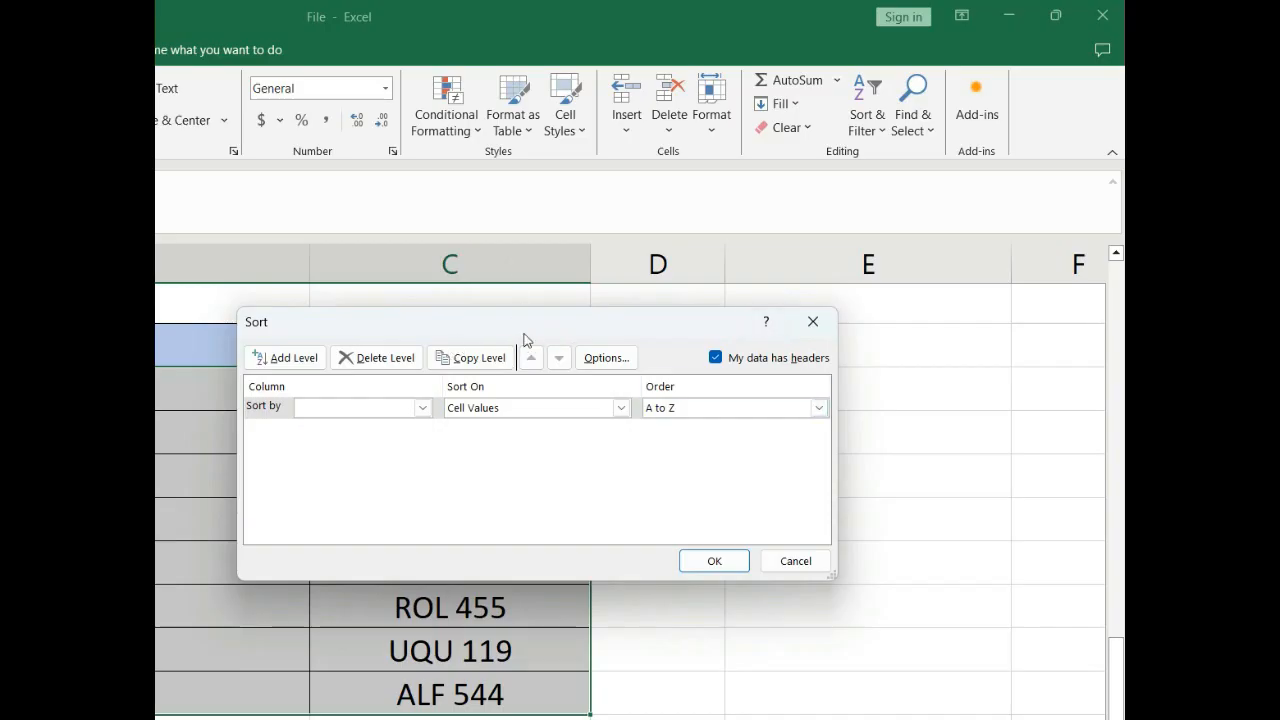
click(818, 409)
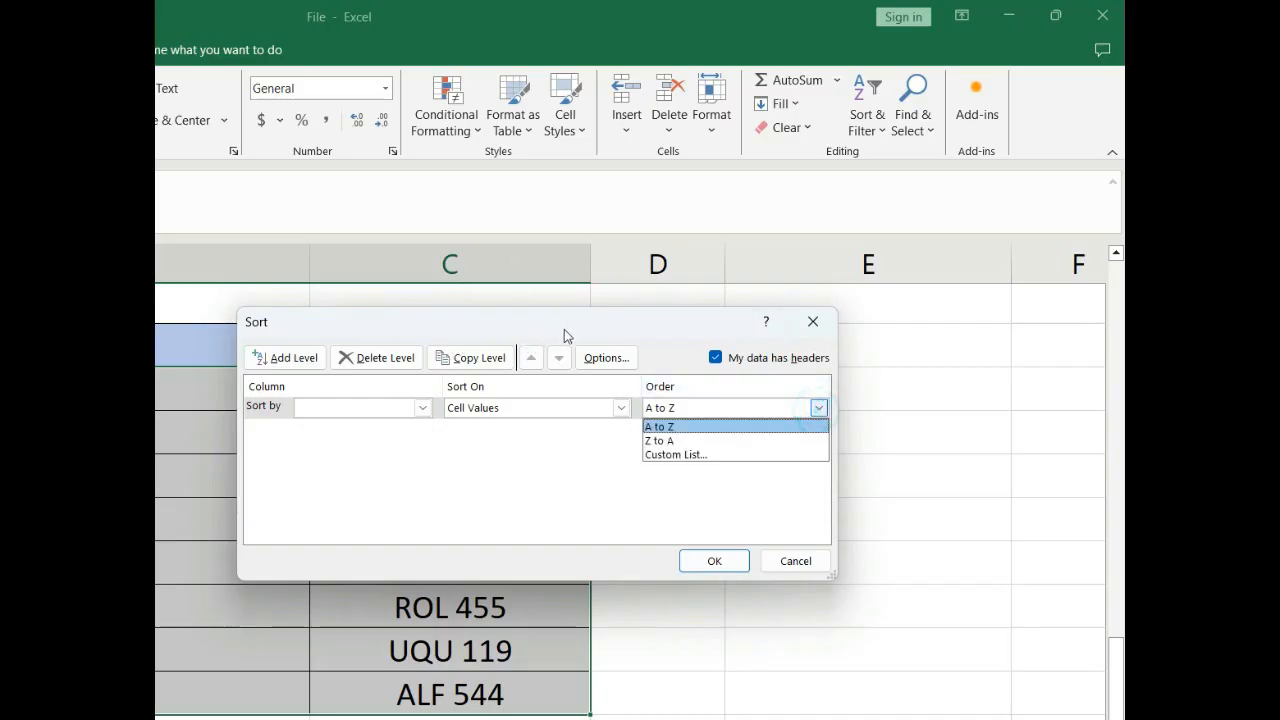
click(743, 454)
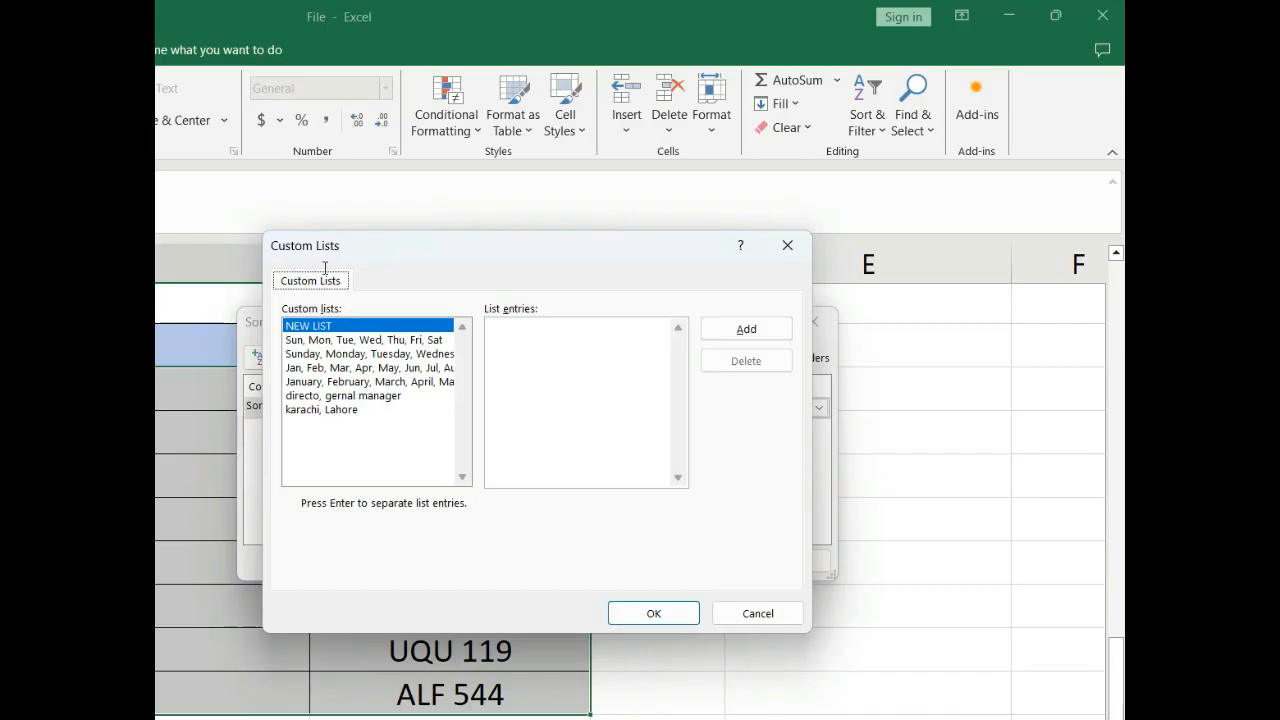
click(516, 334)
text(Karachi)
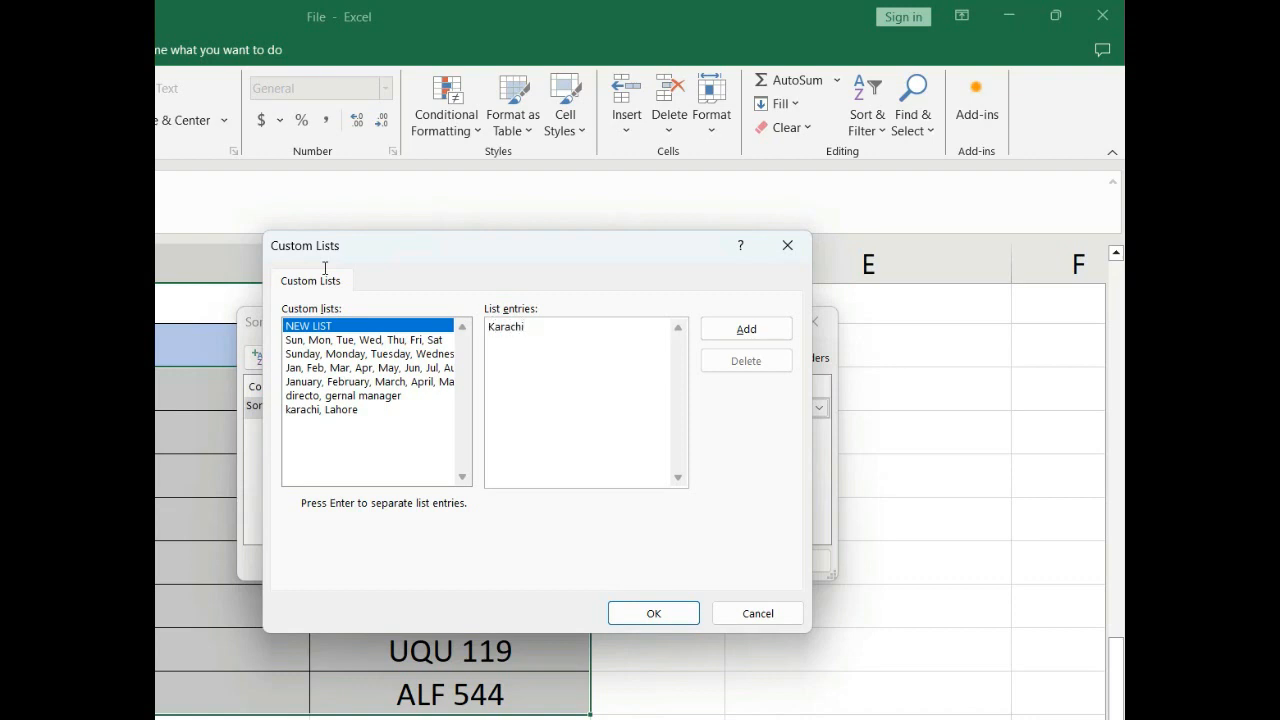
key(Return)
text(Lahore)
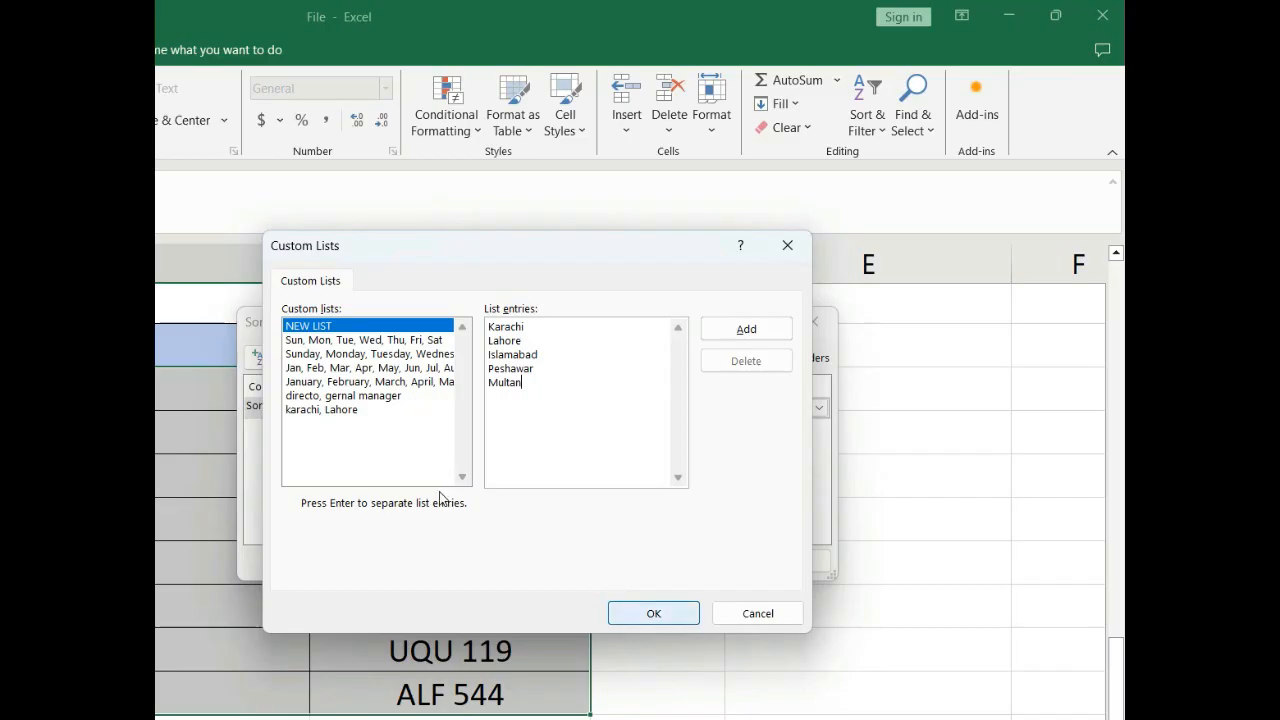
key(Return)
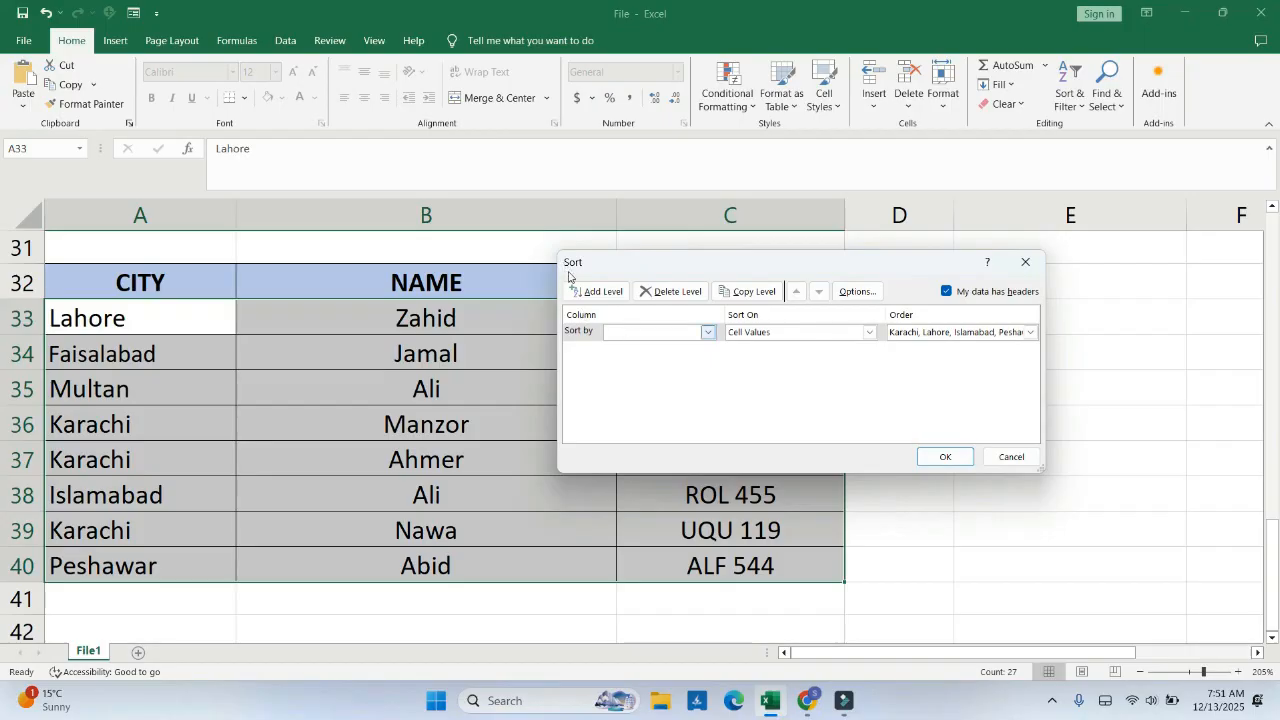
Step: Set the first sort level to CITY and add a second level by NAME on cell values, A to Z
key(alt+Down)
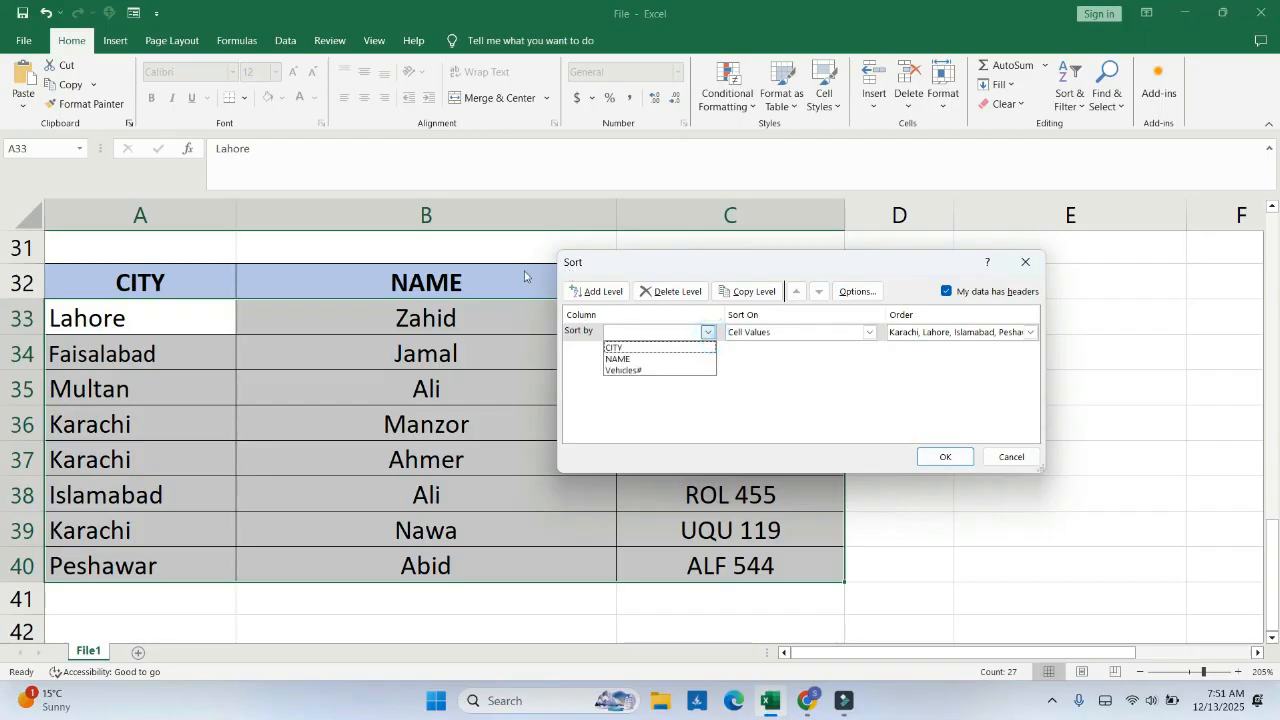
key(Return)
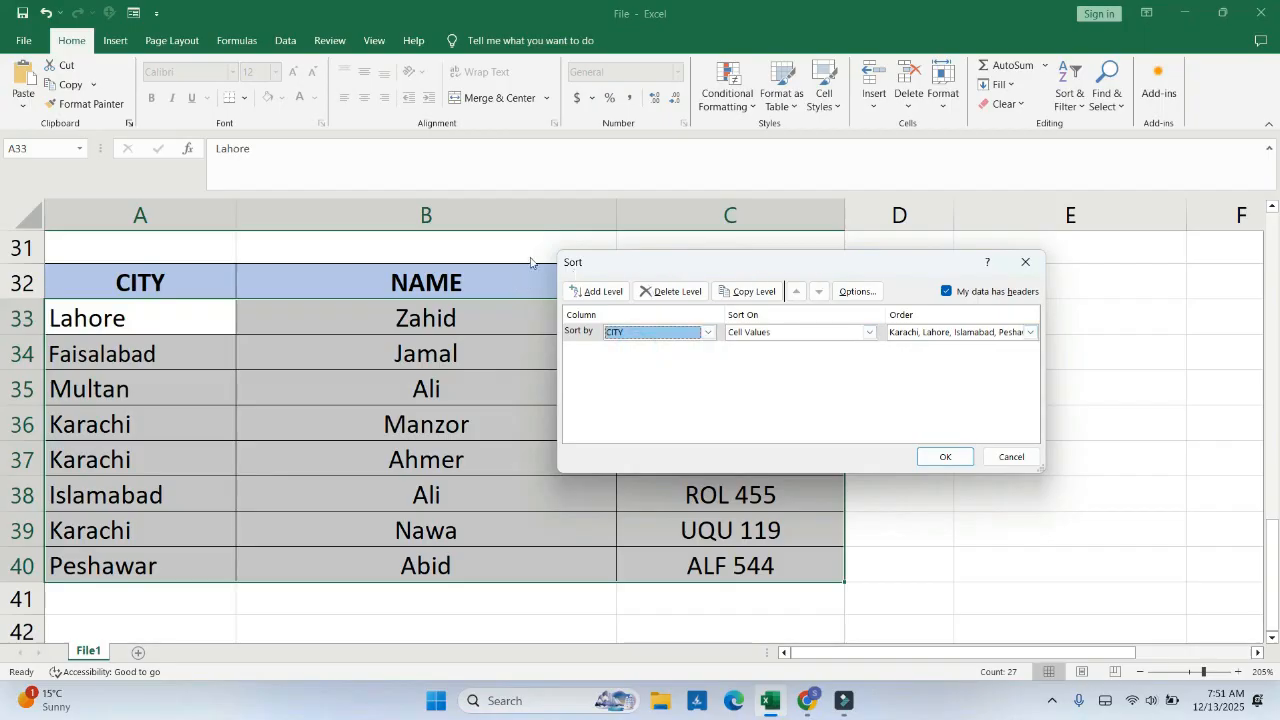
key(alt+a)
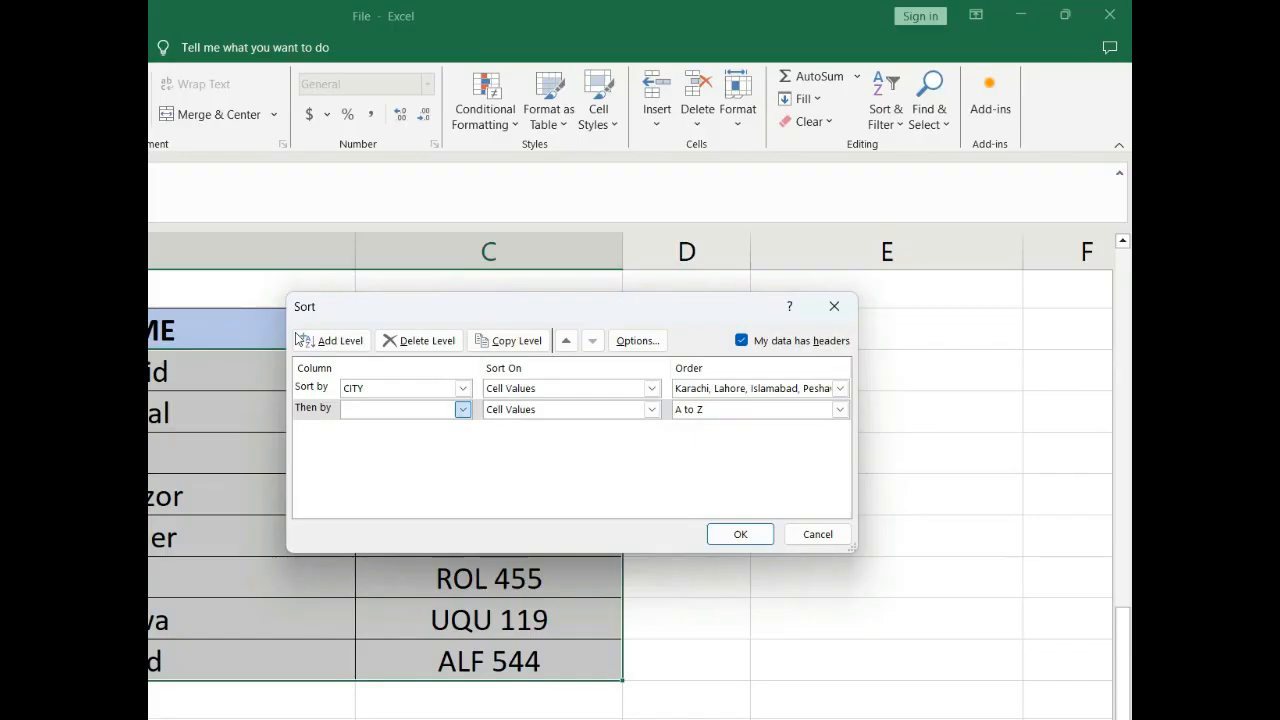
click(708, 350)
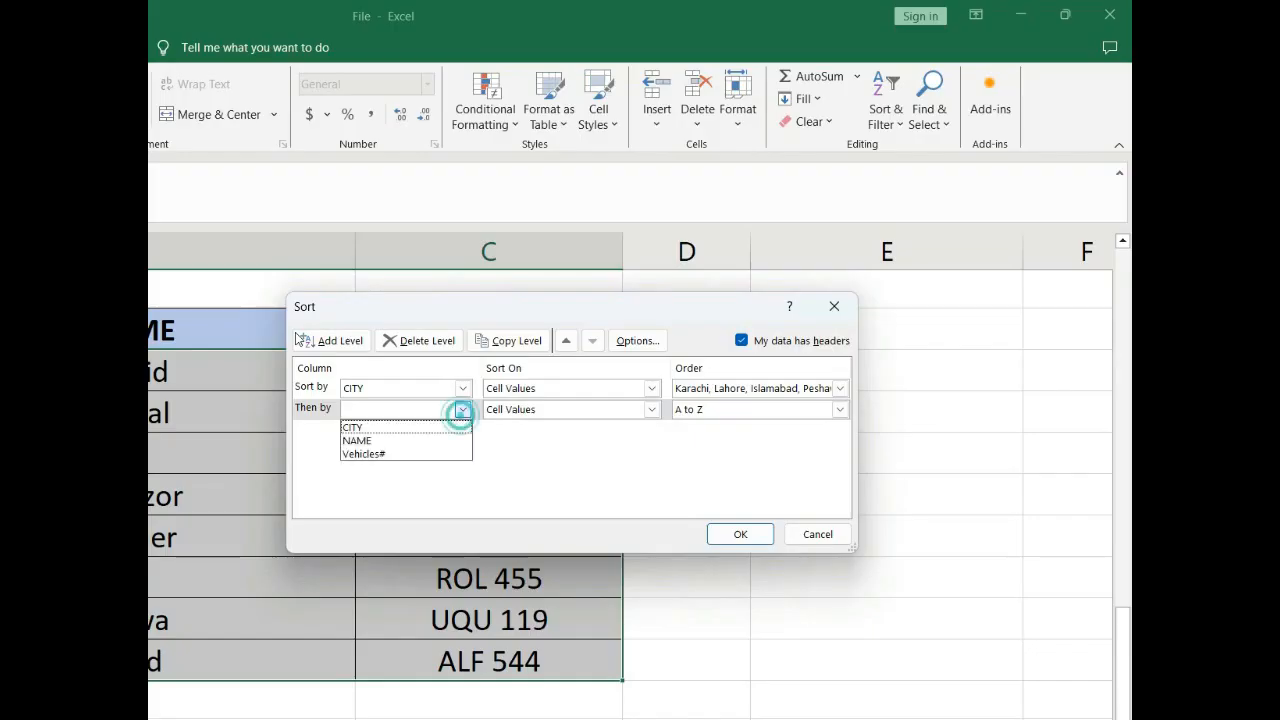
key(Down)
key(Down)
click(404, 442)
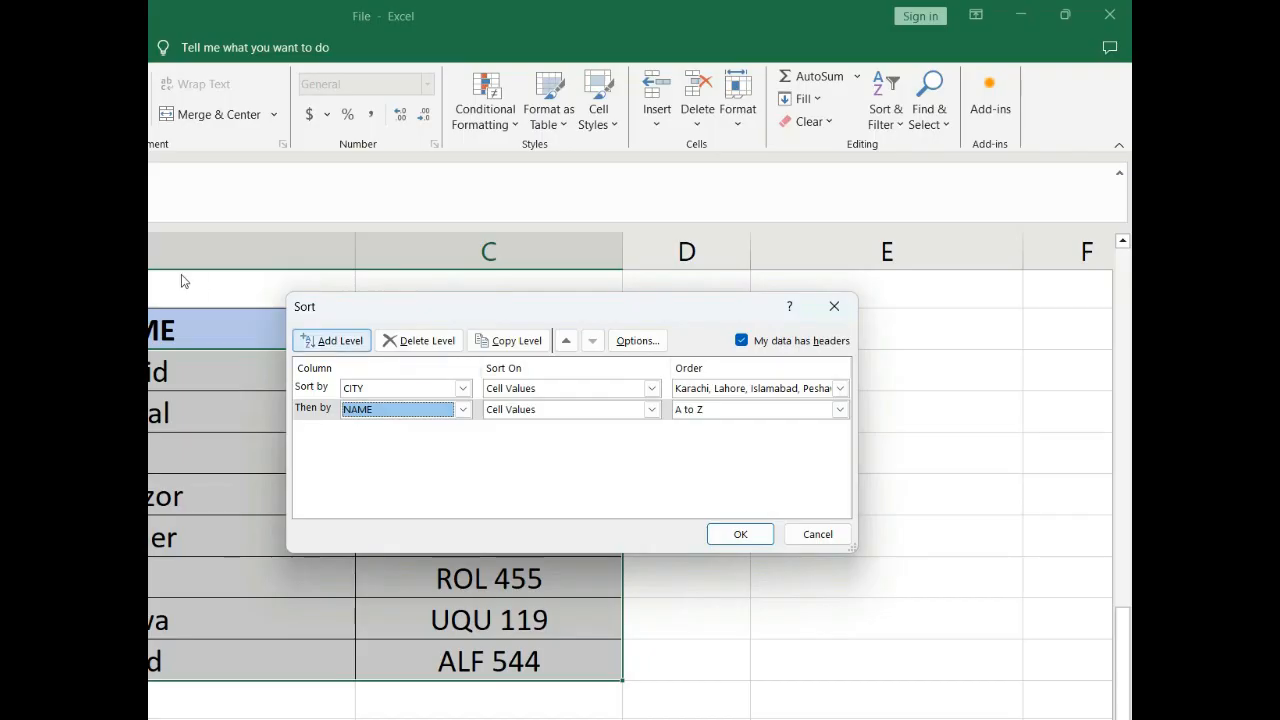
Step: Add a third sort level by Vehicles# on cell values, A to Z, and apply the sort to the table
click(315, 341)
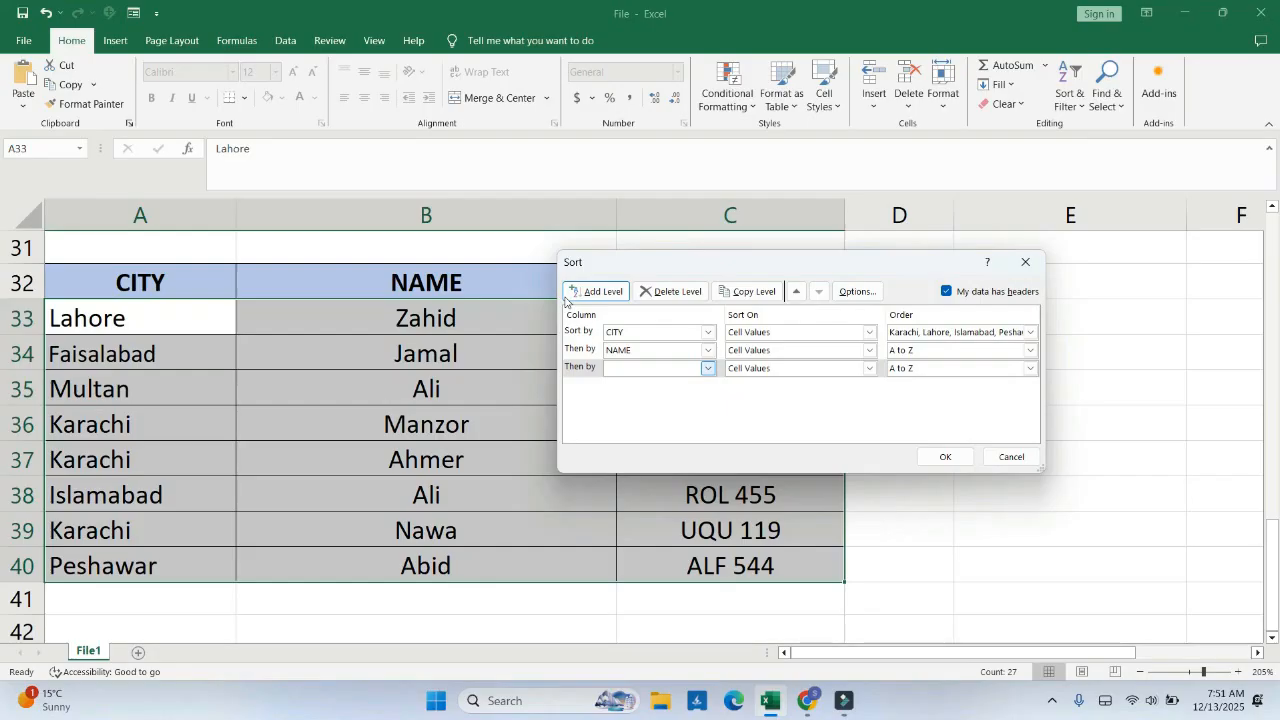
click(708, 368)
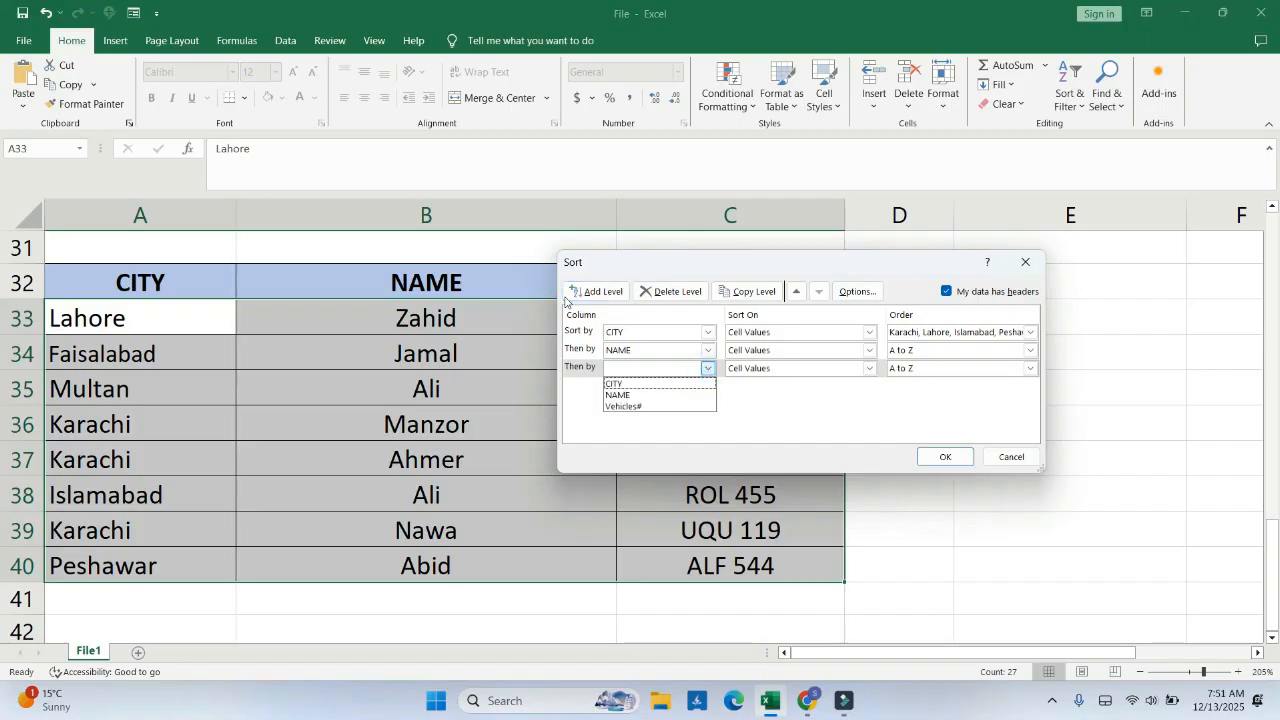
key(Return)
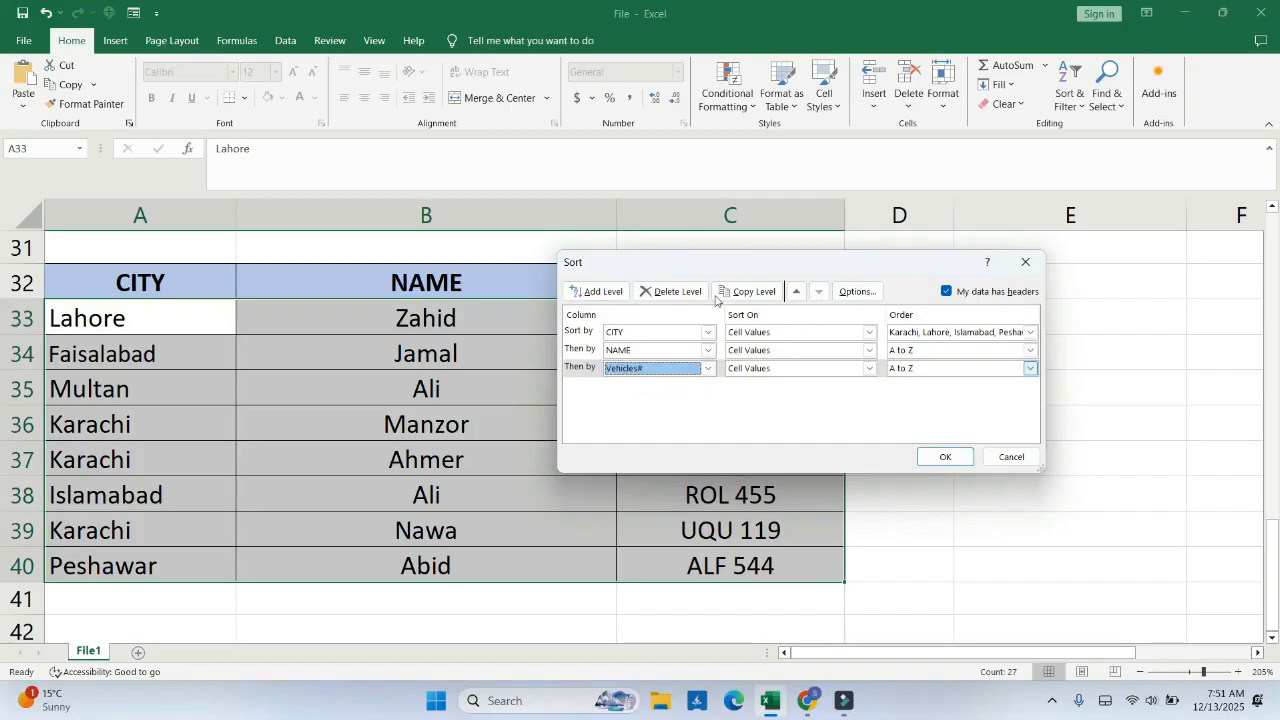
drag(728, 264, 872, 374)
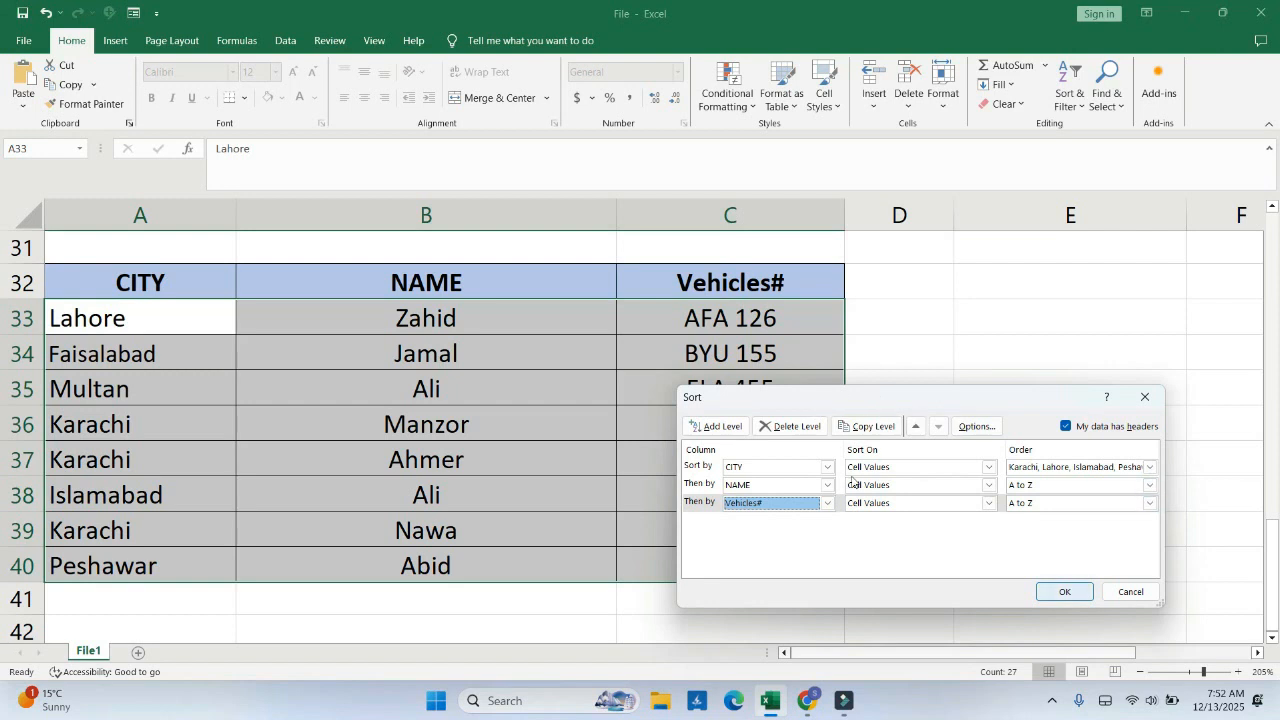
click(1065, 591)
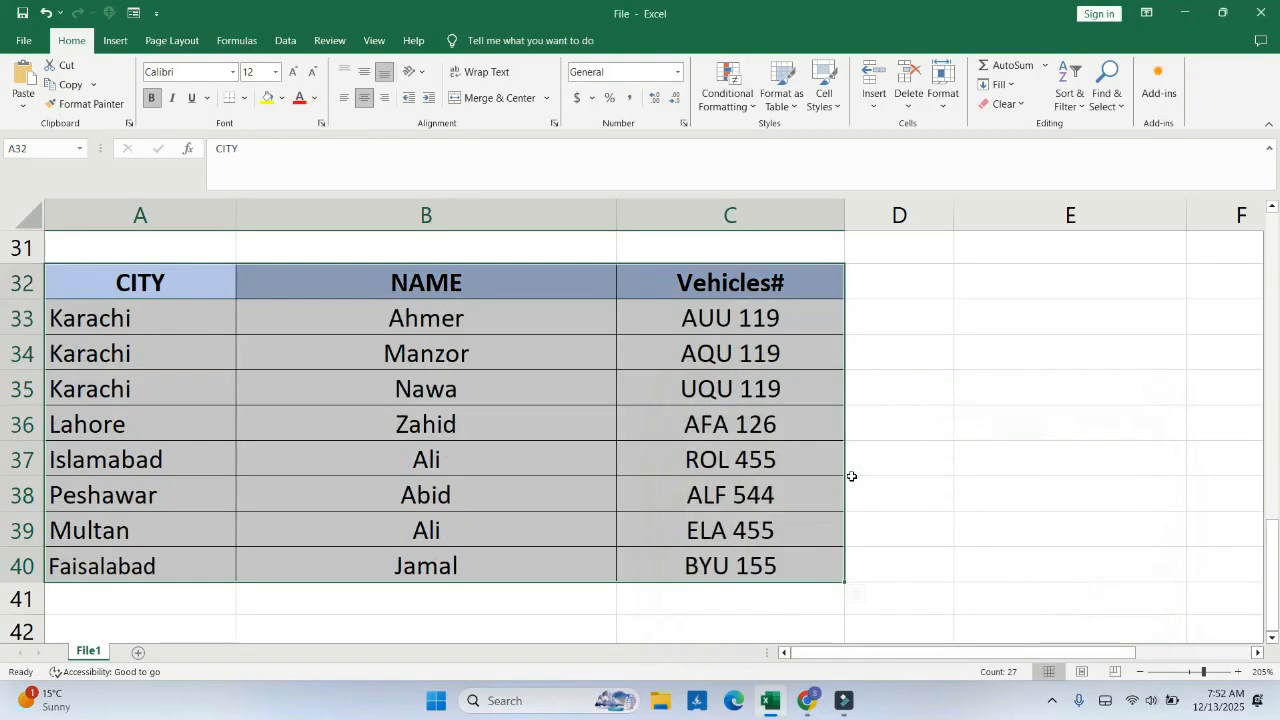